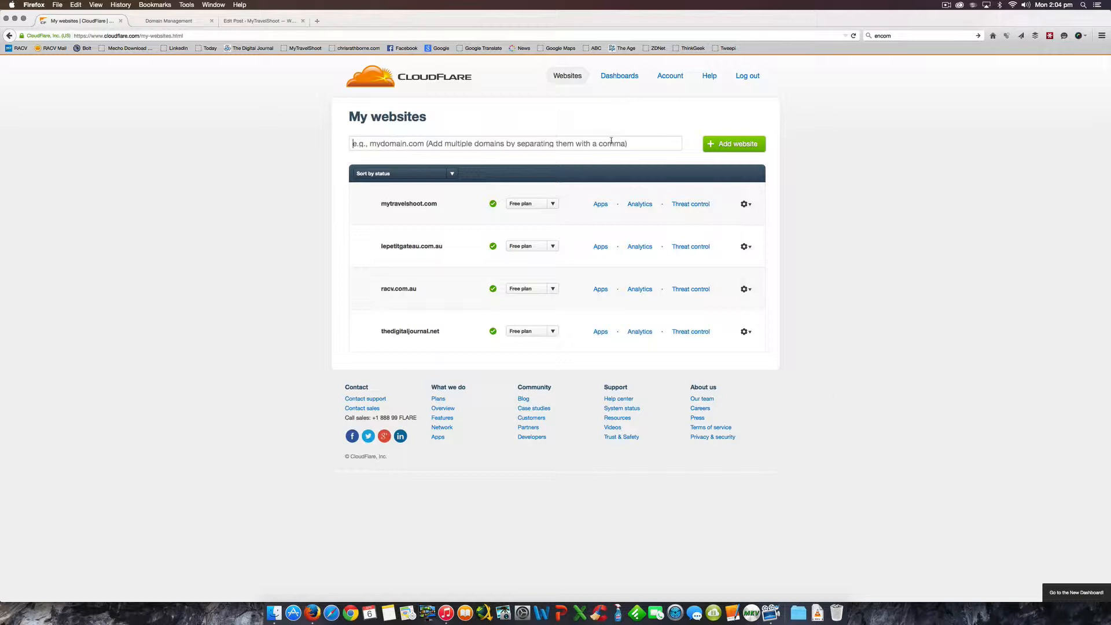
Add the personal .com domain with the www prefix as a new website and continue its setup
{"action": "type", "text": "ww"}
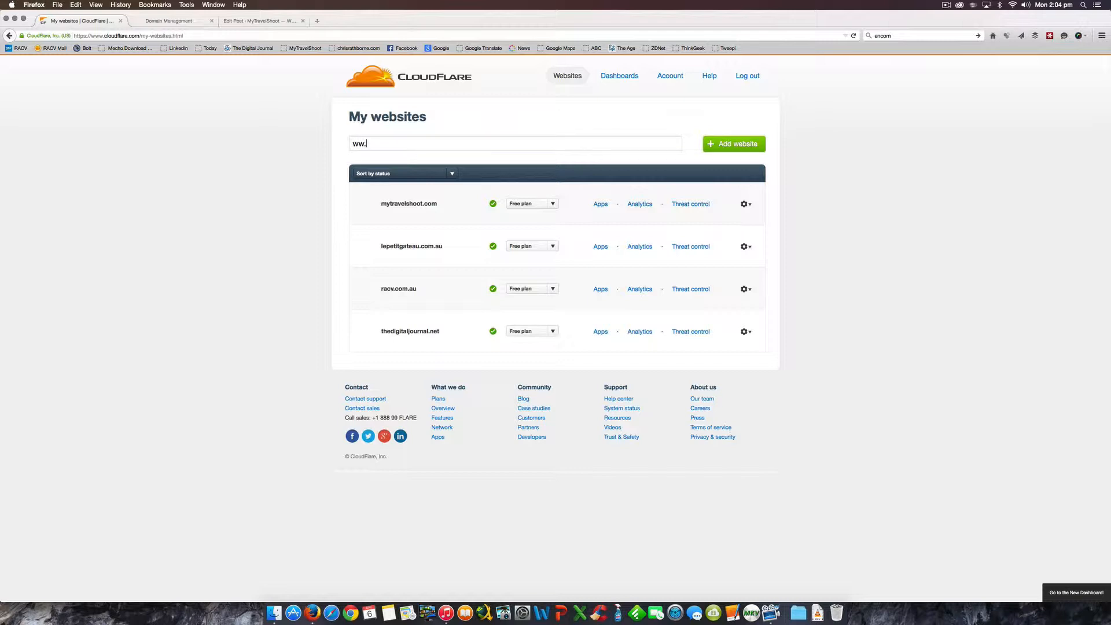
{"action": "type", "text": "w"}
{"action": "type", "text": "chrisrathborne.com"}
{"action": "left_click", "coordinate": [372, 143]}
{"action": "type", "text": "."}
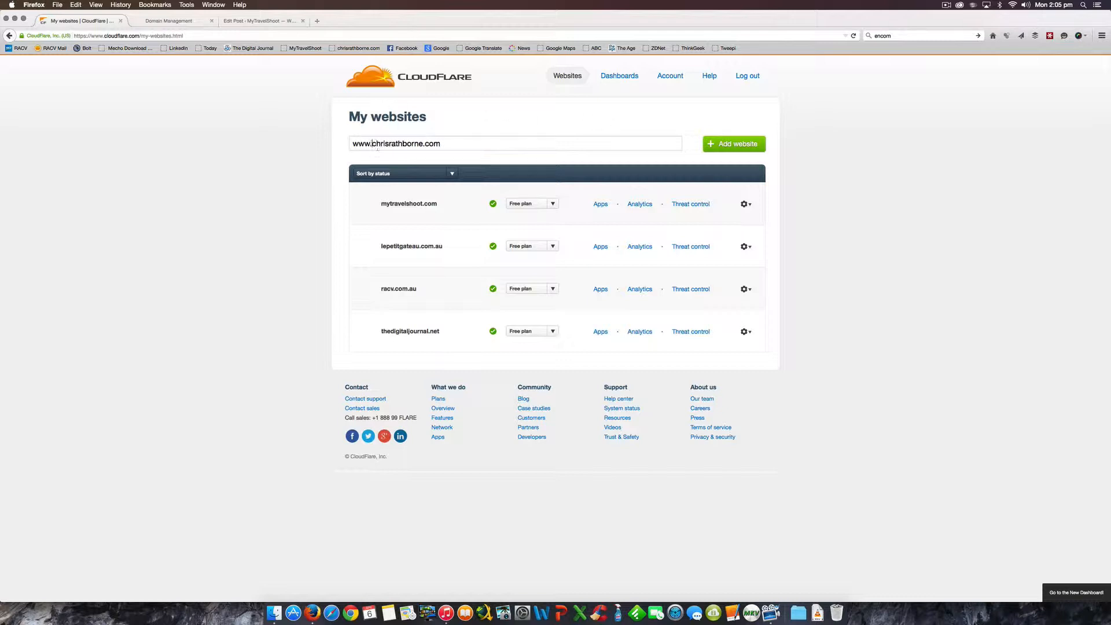
{"action": "left_click", "coordinate": [736, 148]}
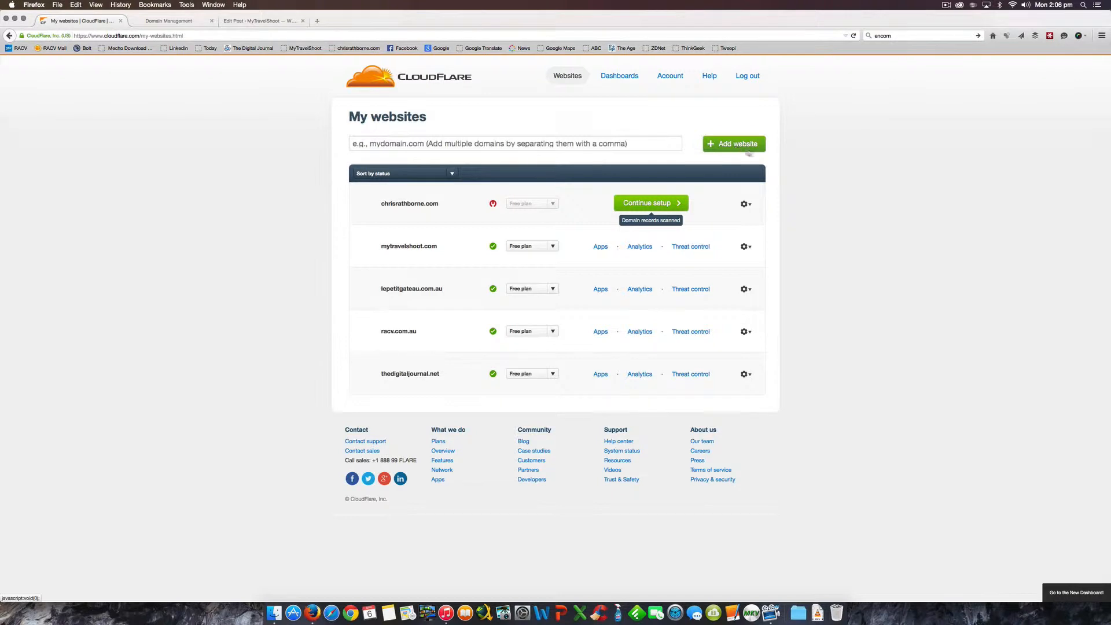
{"action": "left_click", "coordinate": [666, 204]}
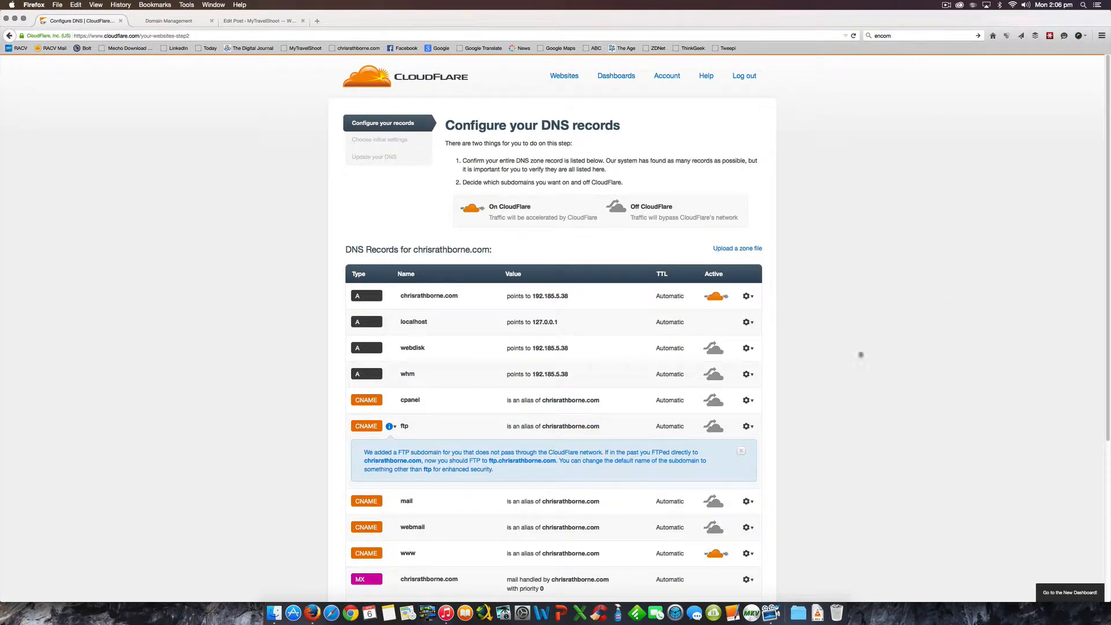
Review the domain's scanned DNS records and the available record types, and continue without adding any records
{"action": "scroll", "coordinate": [825, 366], "scroll_direction": "down", "scroll_amount": 1}
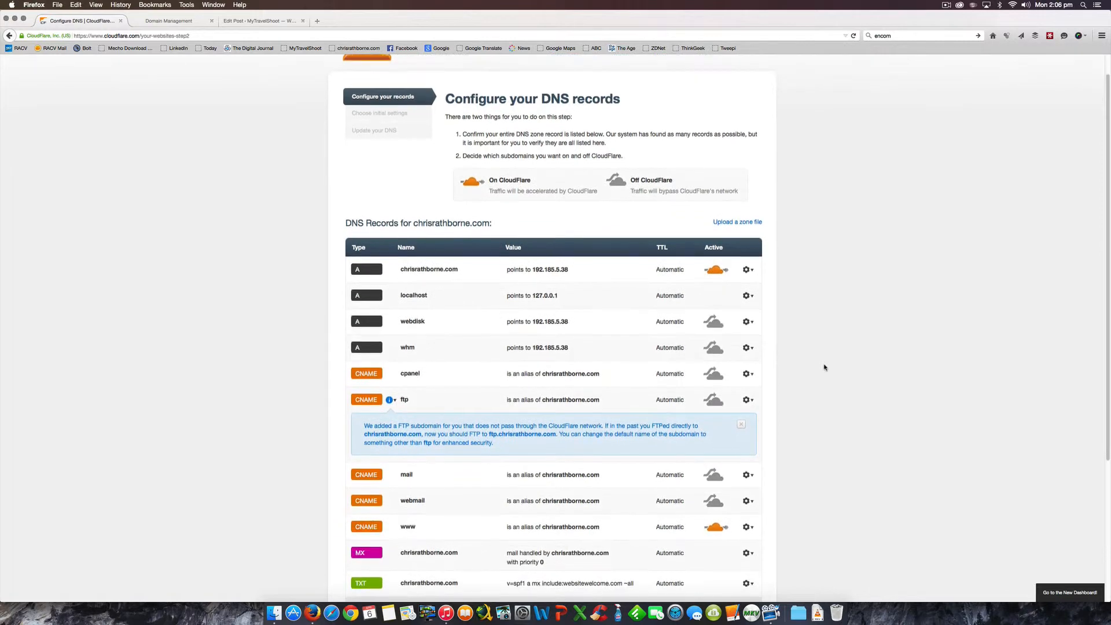
{"action": "scroll", "coordinate": [825, 367], "scroll_direction": "down", "scroll_amount": 2}
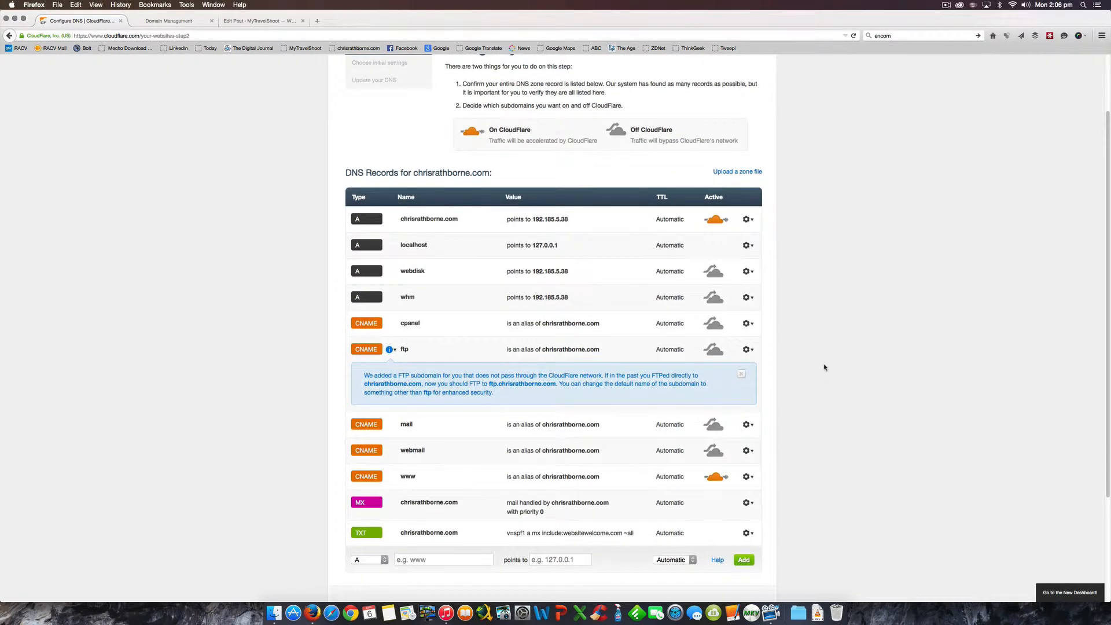
{"action": "scroll", "coordinate": [825, 367], "scroll_direction": "down", "scroll_amount": 1}
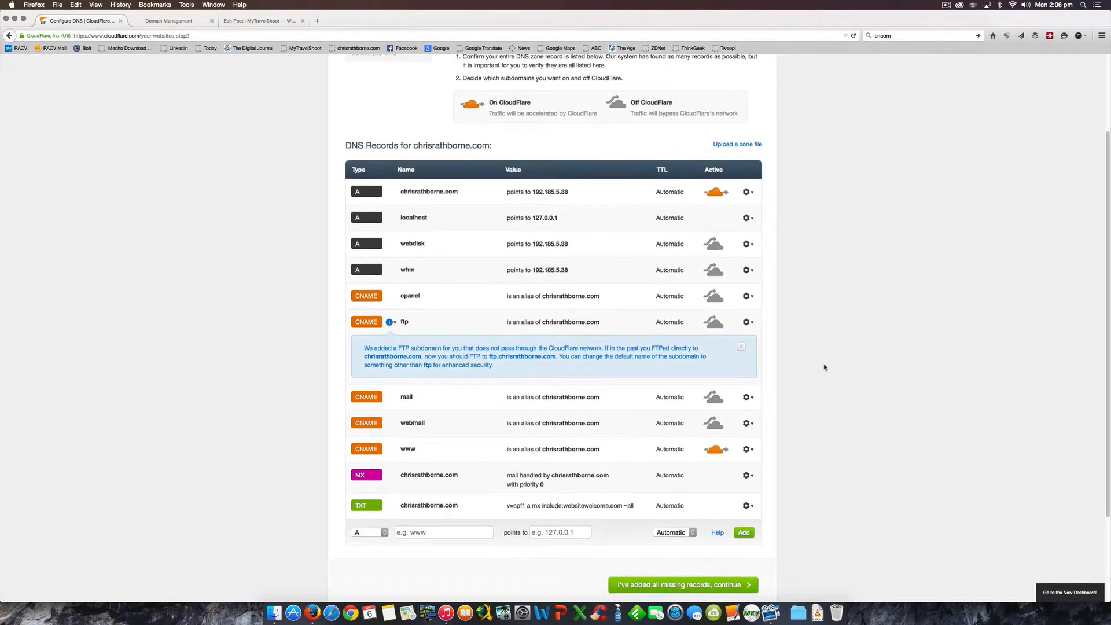
{"action": "scroll", "coordinate": [818, 359], "scroll_direction": "down", "scroll_amount": 1}
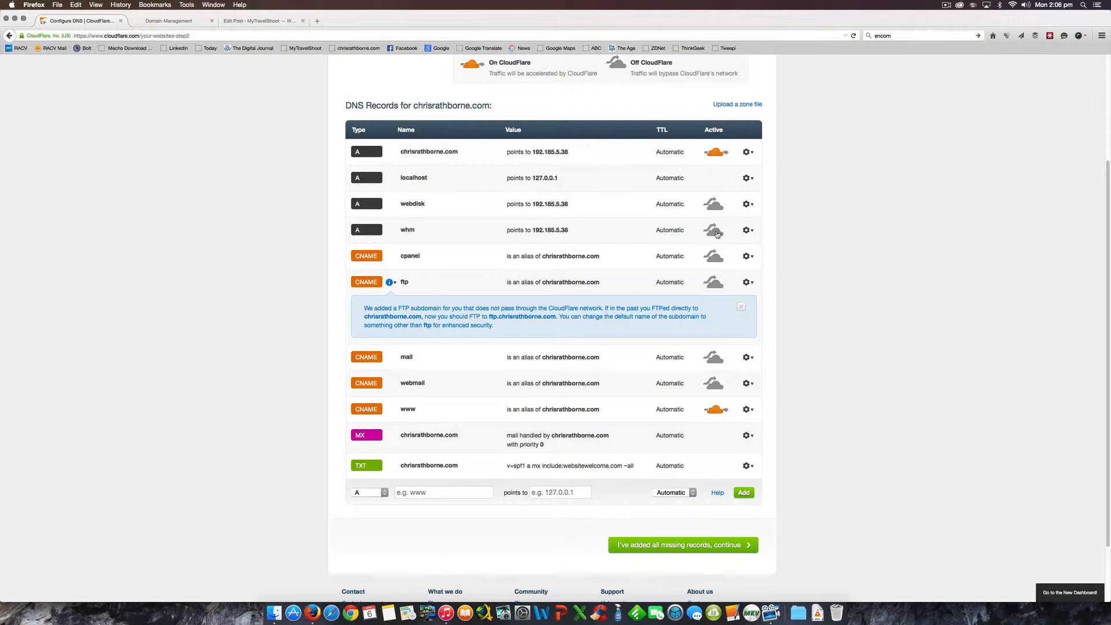
{"action": "left_click", "coordinate": [718, 255]}
{"action": "scroll", "coordinate": [822, 356], "scroll_direction": "up", "scroll_amount": 2}
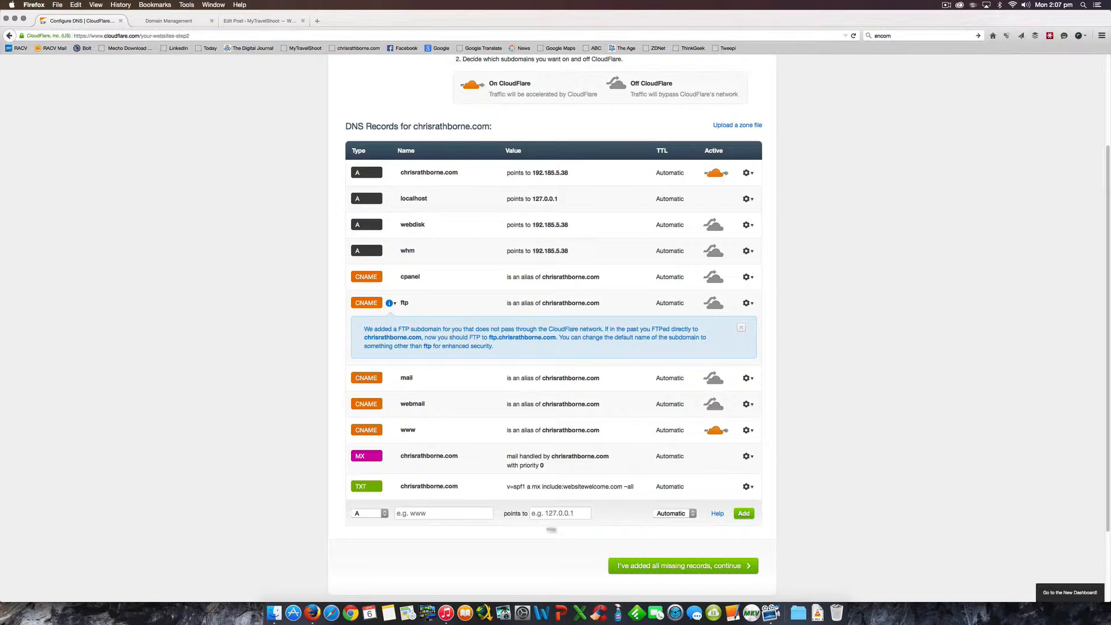
{"action": "left_click", "coordinate": [371, 515]}
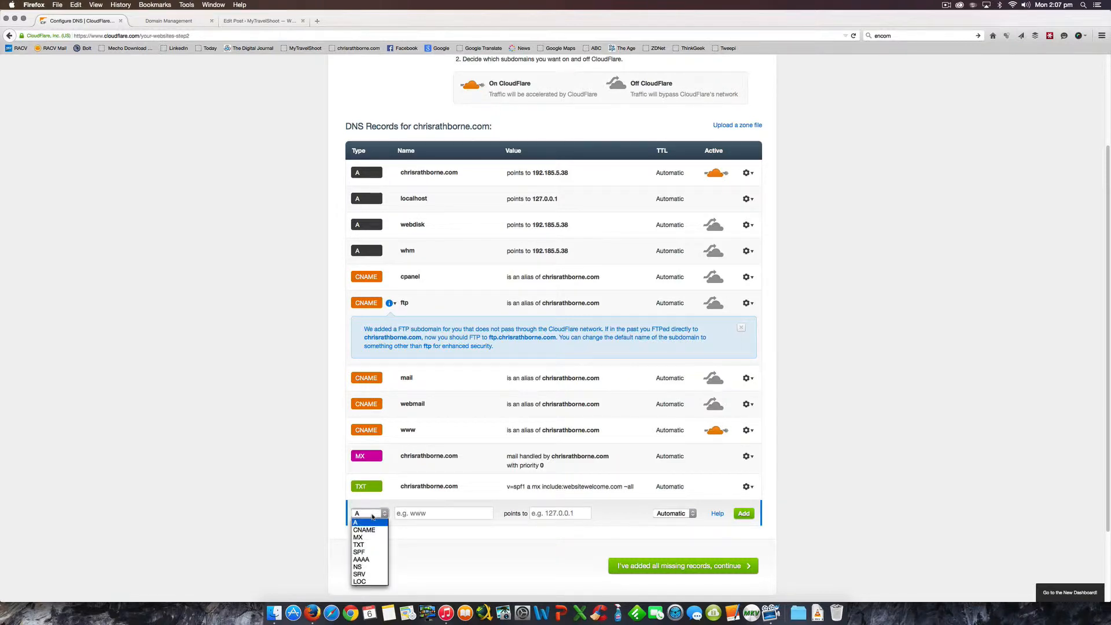
{"action": "left_click", "coordinate": [868, 371]}
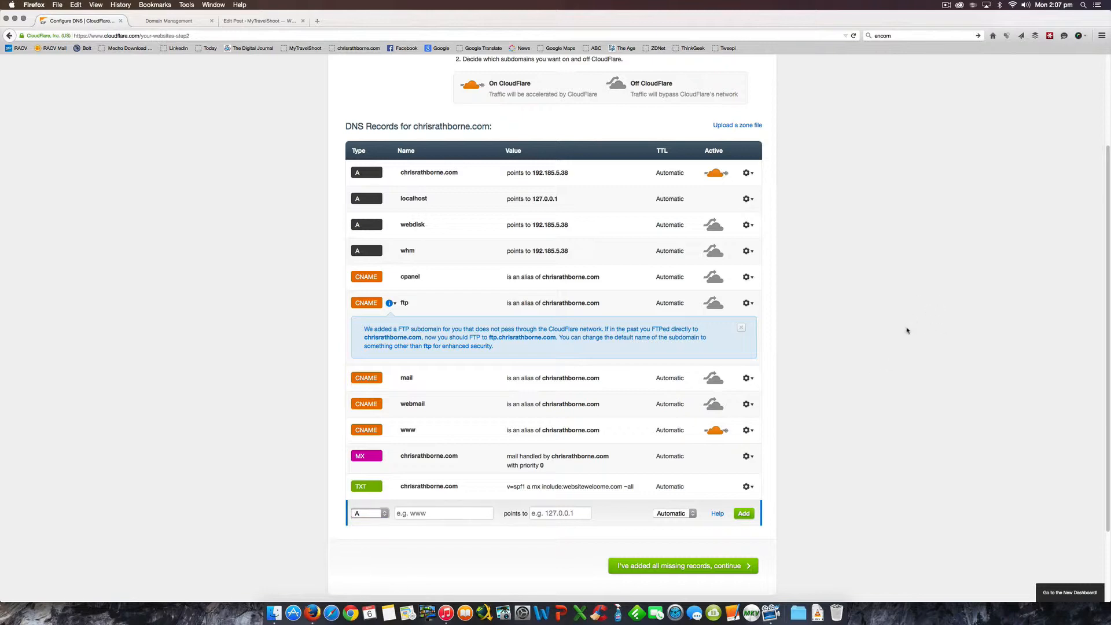
{"action": "scroll", "coordinate": [906, 330], "scroll_direction": "down", "scroll_amount": 1}
{"action": "scroll", "coordinate": [907, 331], "scroll_direction": "up", "scroll_amount": 2}
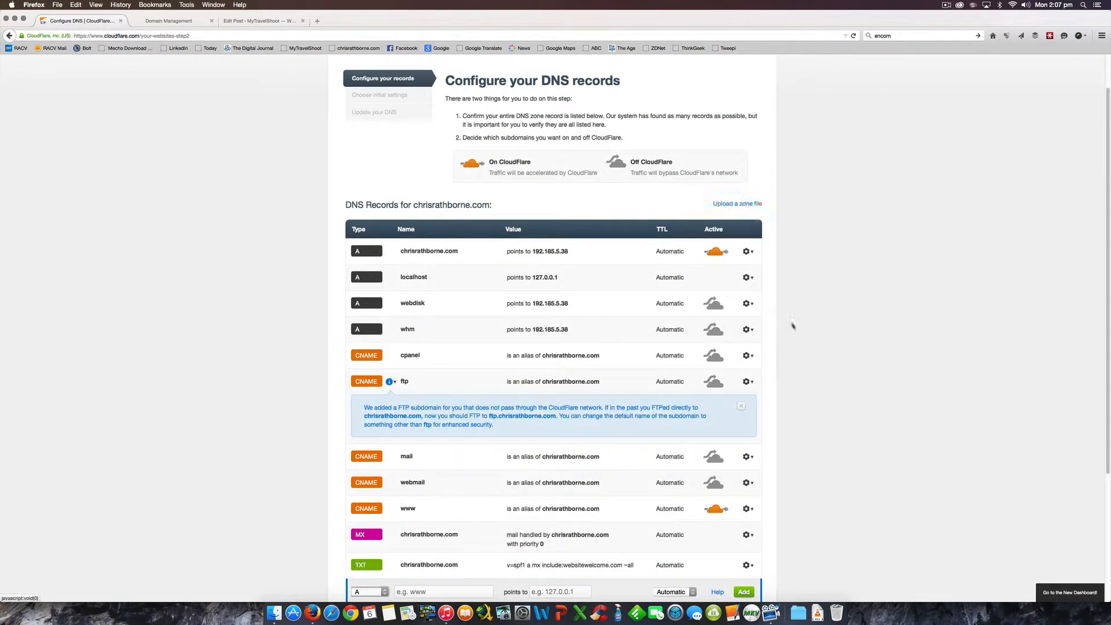
{"action": "scroll", "coordinate": [795, 328], "scroll_direction": "down", "scroll_amount": 4}
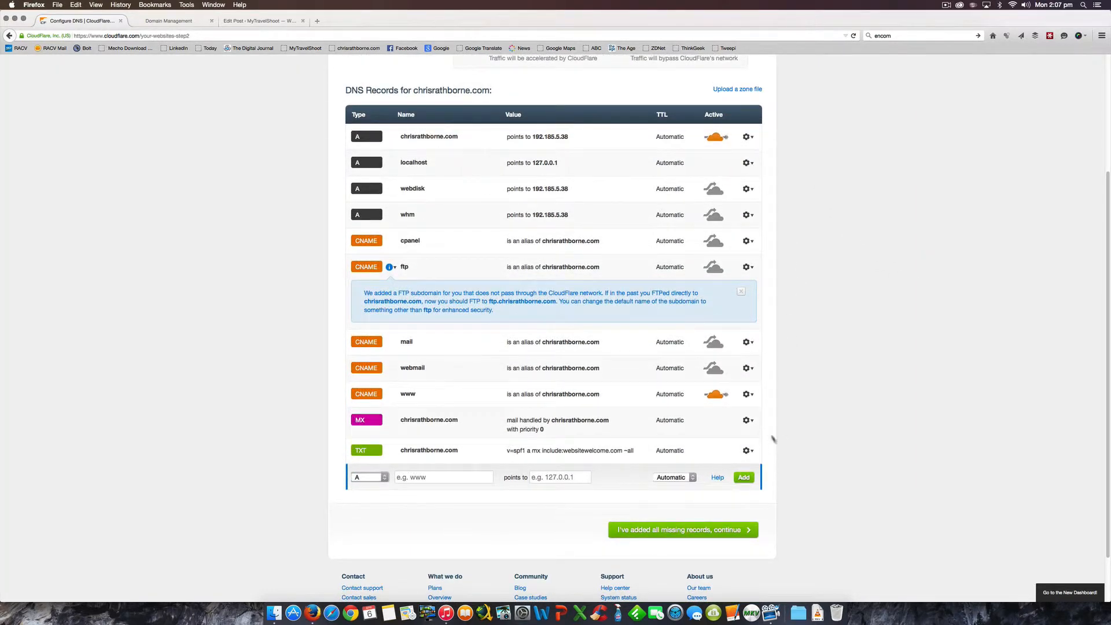
{"action": "left_click", "coordinate": [699, 529]}
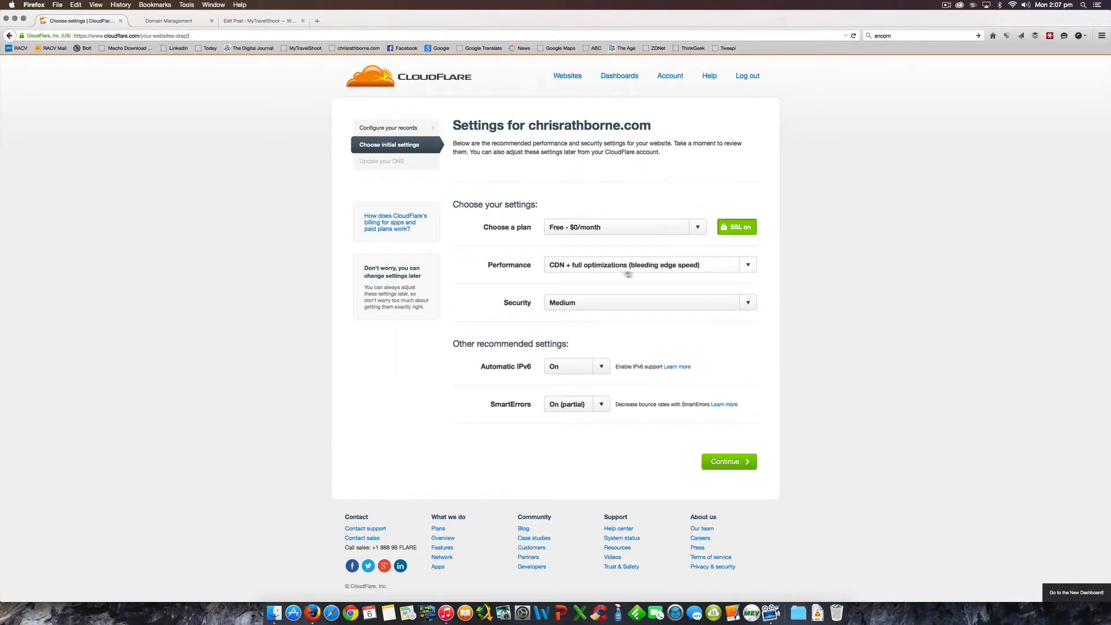
Keep performance at CDN + full optimizations (bleeding edge speed) and security at Medium, and continue to the name server update
{"action": "left_click", "coordinate": [644, 271]}
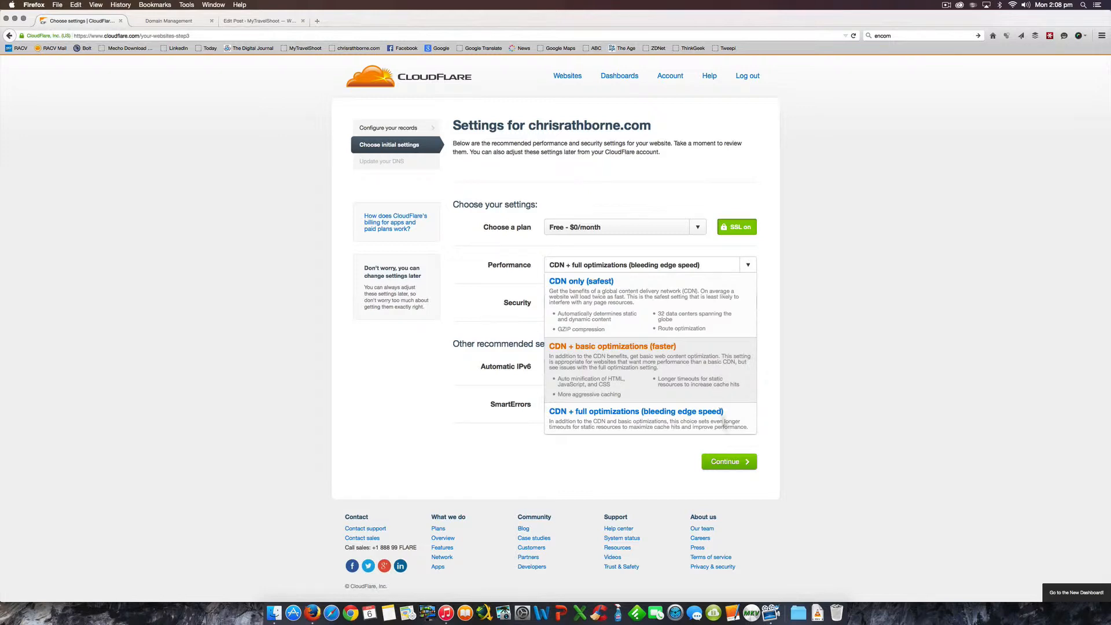
{"action": "left_click", "coordinate": [732, 426]}
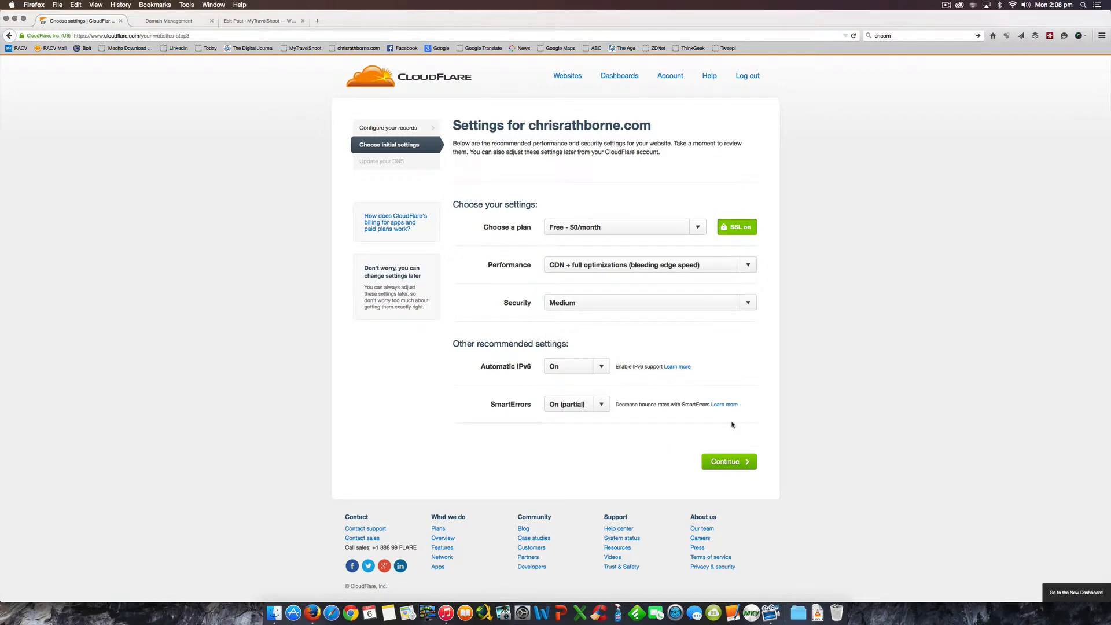
{"action": "left_click", "coordinate": [747, 305]}
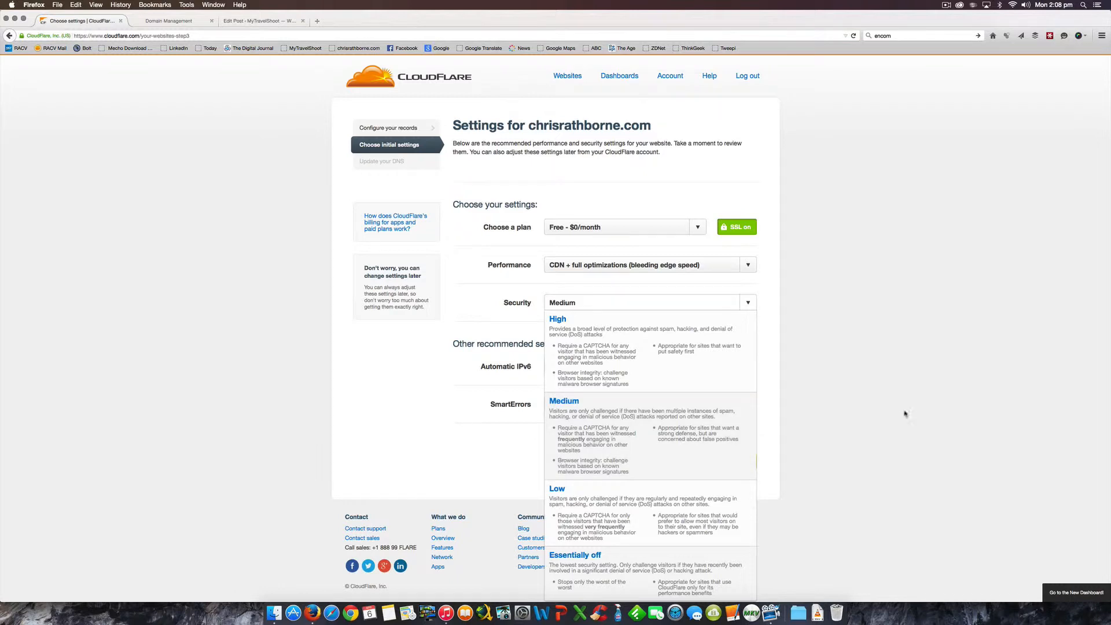
{"action": "left_click", "coordinate": [836, 392]}
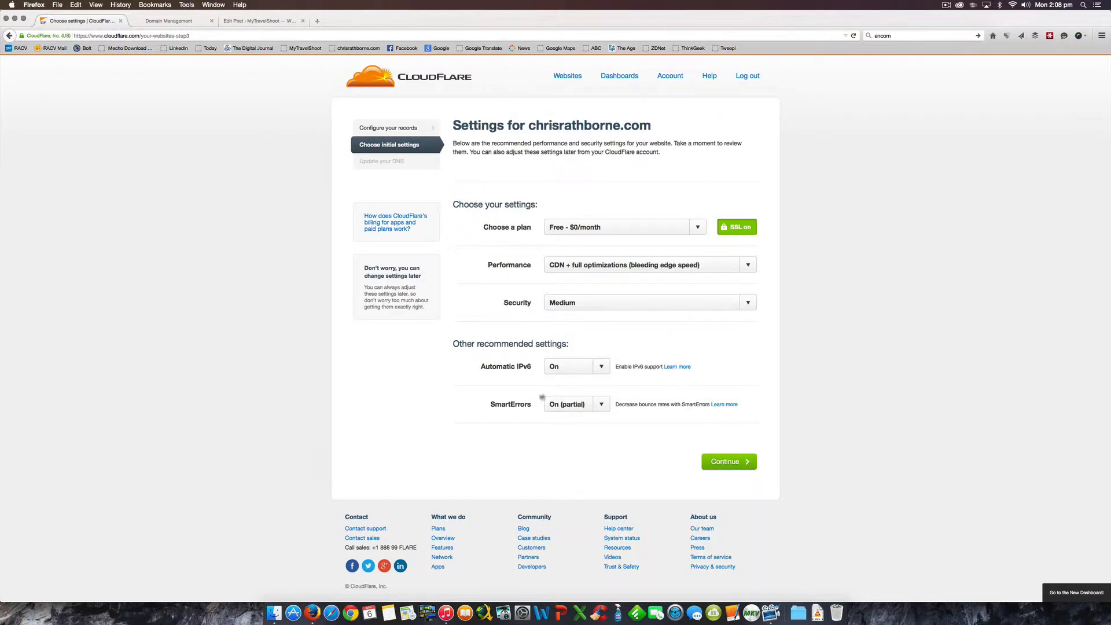
{"action": "left_click", "coordinate": [730, 467]}
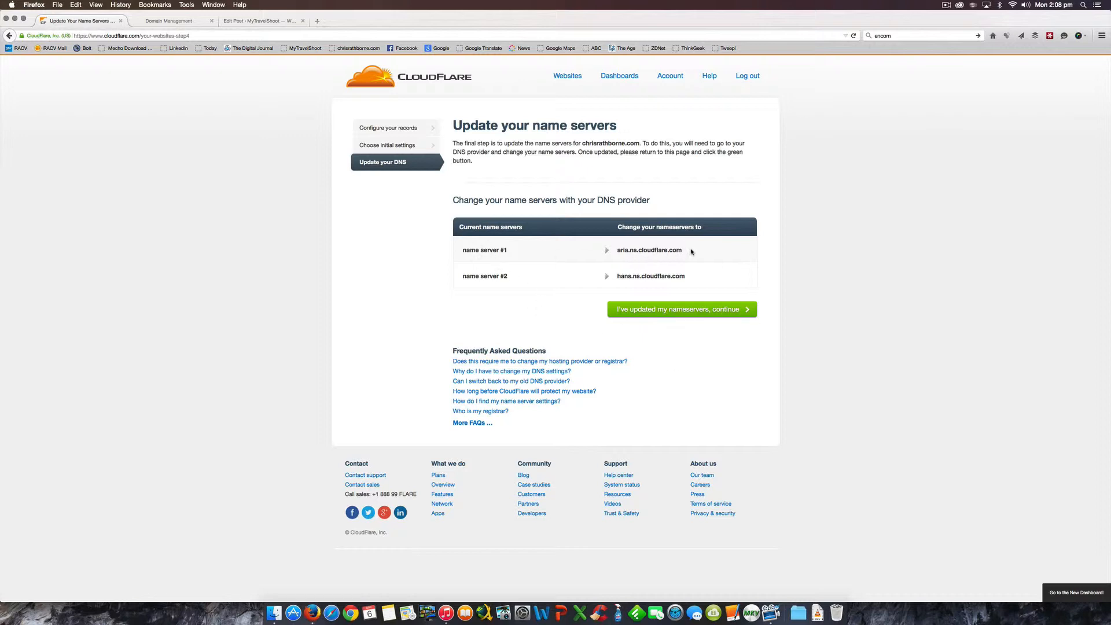
Copy the first assigned name server, aria.ns.cloudflare.com, and switch to HostGator's domain management page
{"action": "left_click_drag", "start_coordinate": [688, 252], "coordinate": [617, 251]}
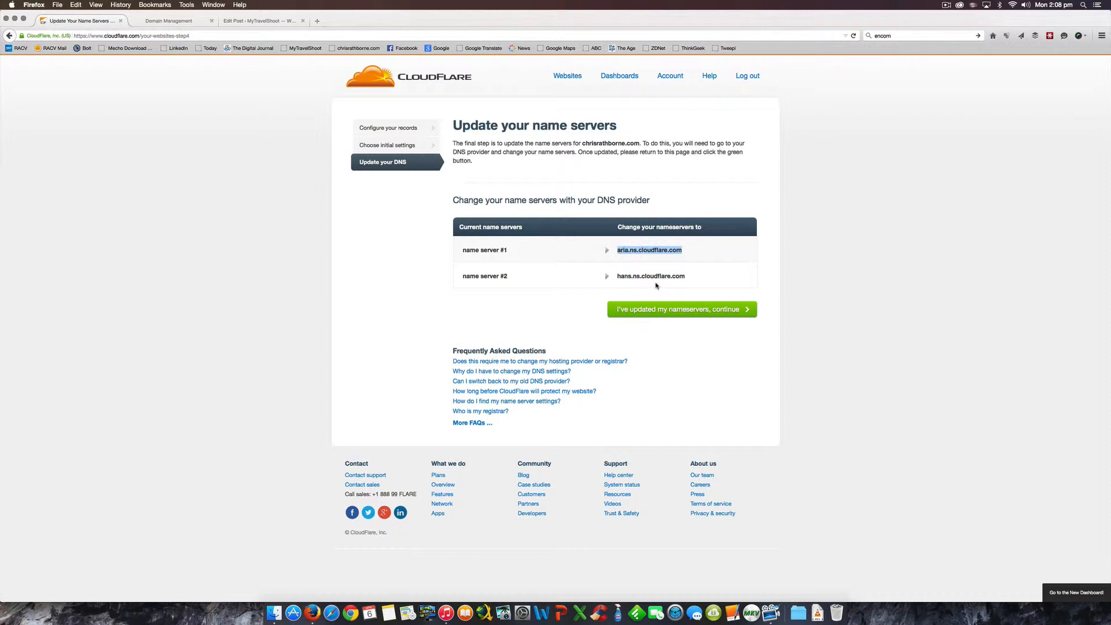
{"action": "key", "text": "super+c"}
{"action": "left_click", "coordinate": [163, 22]}
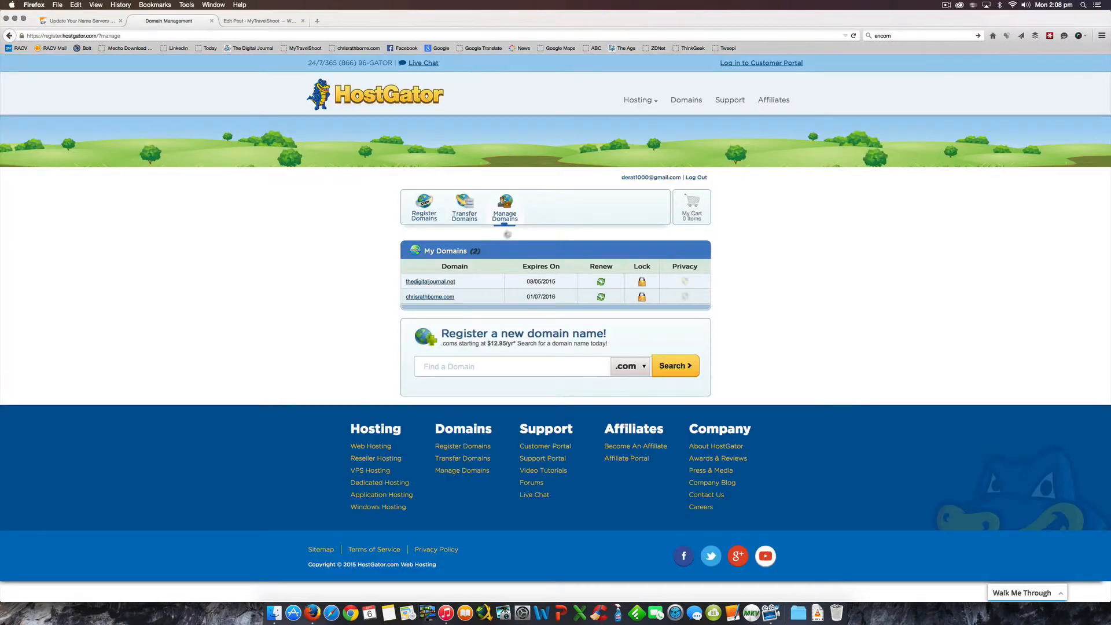
Request the personal domain's settings and log in to billing with the account's username or e-mail and password
{"action": "left_click", "coordinate": [441, 298]}
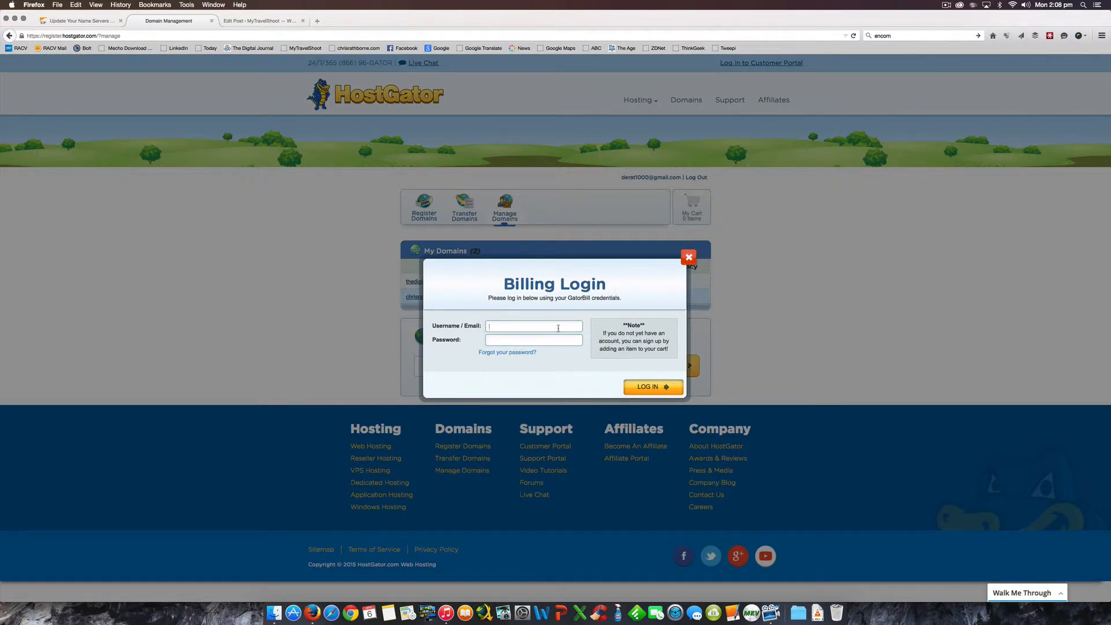
{"action": "left_click", "coordinate": [559, 328]}
{"action": "left_click", "coordinate": [545, 335]}
{"action": "left_click", "coordinate": [579, 327]}
{"action": "left_click", "coordinate": [547, 354]}
{"action": "left_click", "coordinate": [652, 387]}
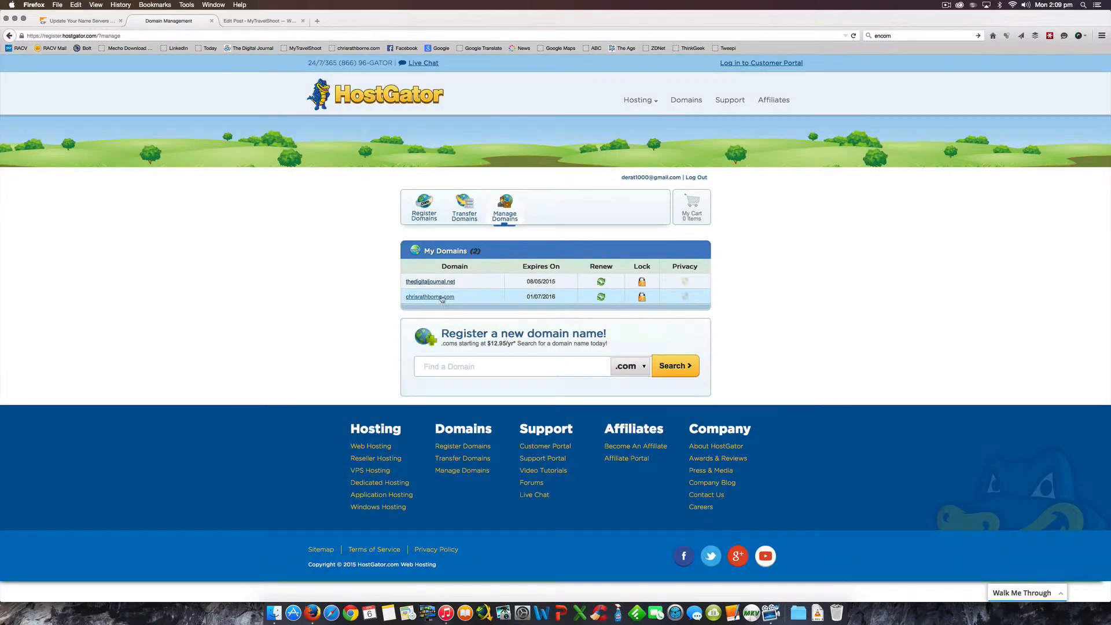
Open the personal domain's name server settings and set Name Server 1 to aria.ns.cloudflare.com
{"action": "left_click", "coordinate": [442, 297]}
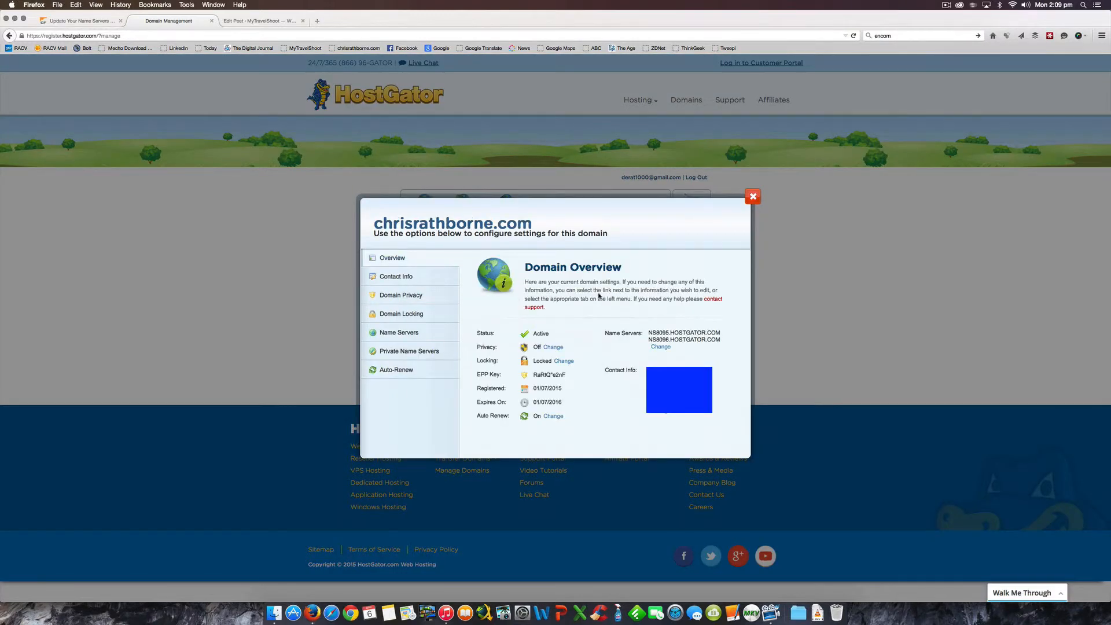
{"action": "left_click", "coordinate": [417, 334]}
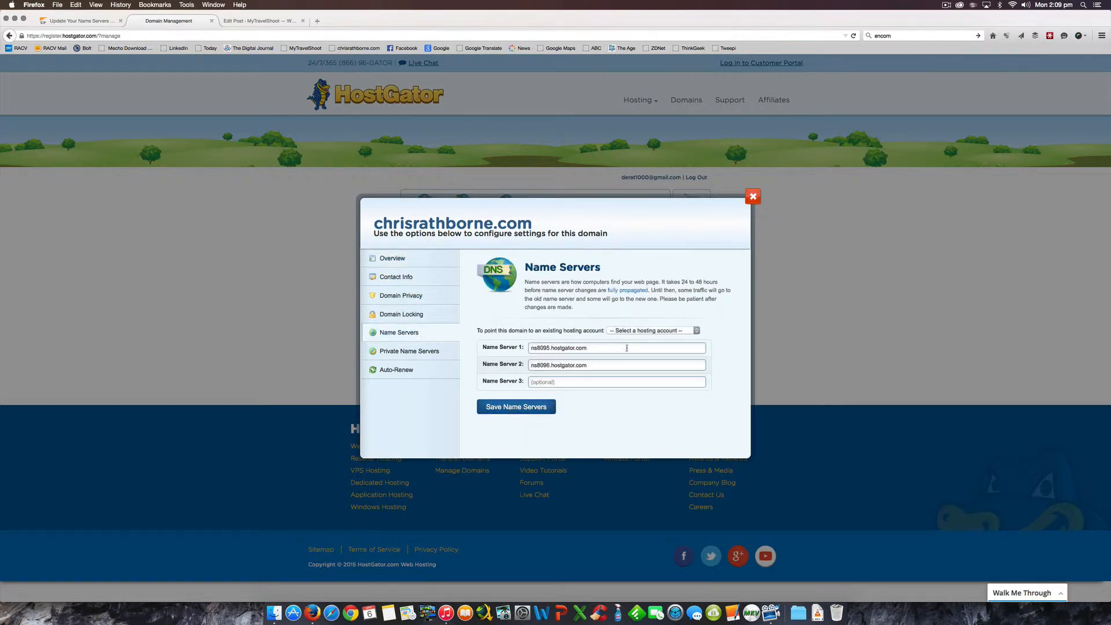
{"action": "triple_click", "coordinate": [626, 348]}
{"action": "key", "text": "super+v"}
Select the domain's own Hatchling hosting account and re-enter aria.ns.cloudflare.com as Name Server 1
{"action": "left_click", "coordinate": [659, 331]}
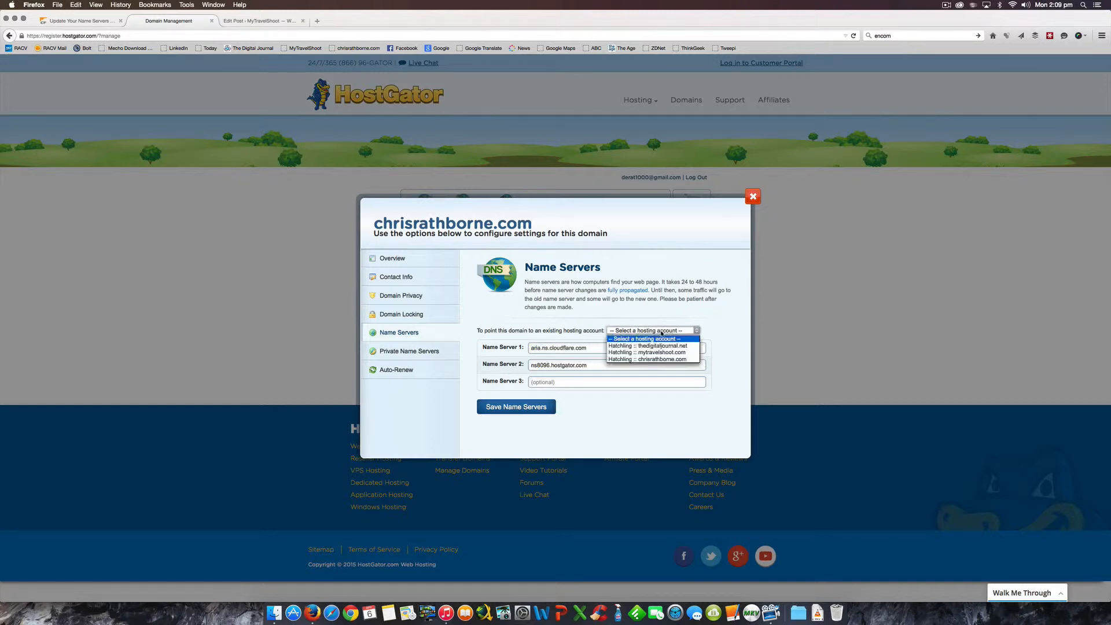
{"action": "left_click", "coordinate": [675, 359]}
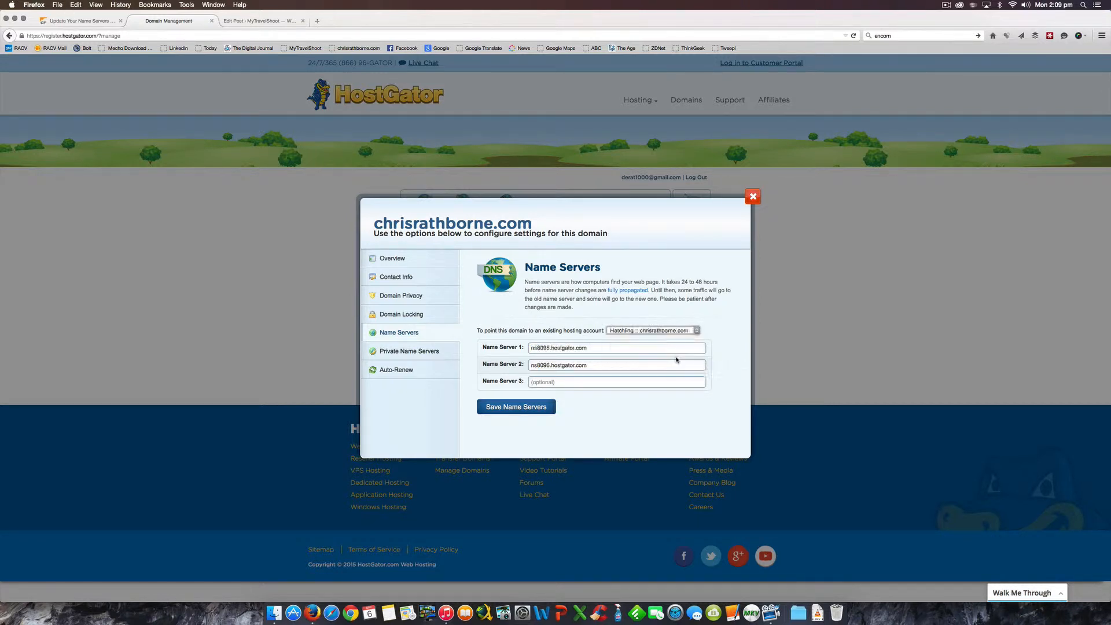
{"action": "left_click", "coordinate": [639, 346]}
{"action": "key", "text": "super+a"}
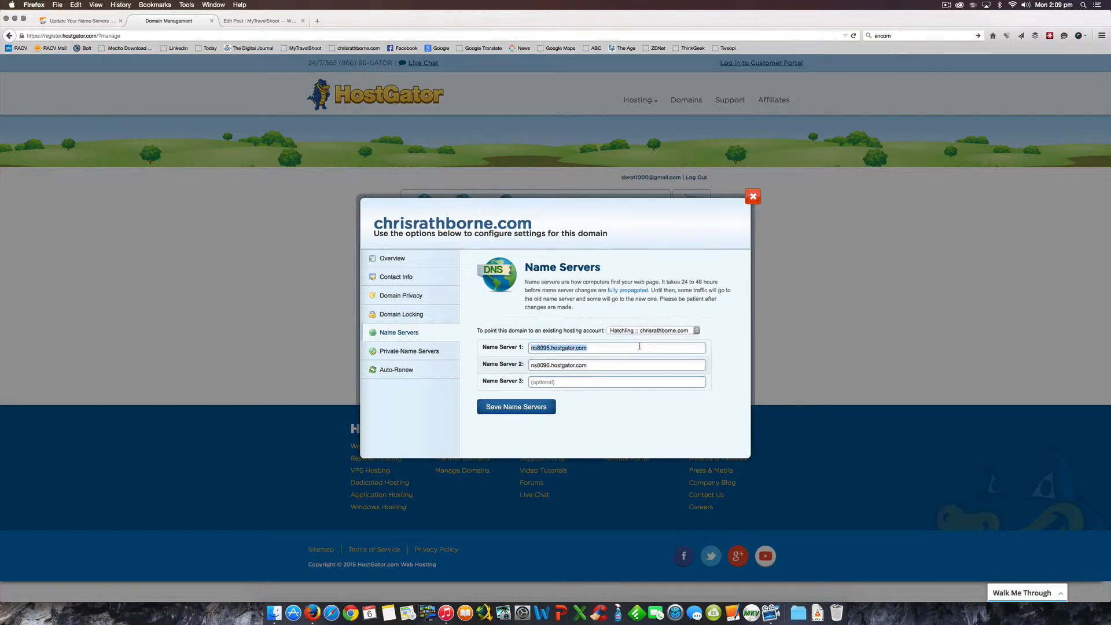
{"action": "key", "text": "super+v"}
Copy hans.ns.cloudflare.com from the CloudFlare page, set it as Name Server 2 in HostGator, and save the name servers
{"action": "left_click", "coordinate": [96, 22]}
{"action": "left_click_drag", "start_coordinate": [692, 276], "coordinate": [618, 276]}
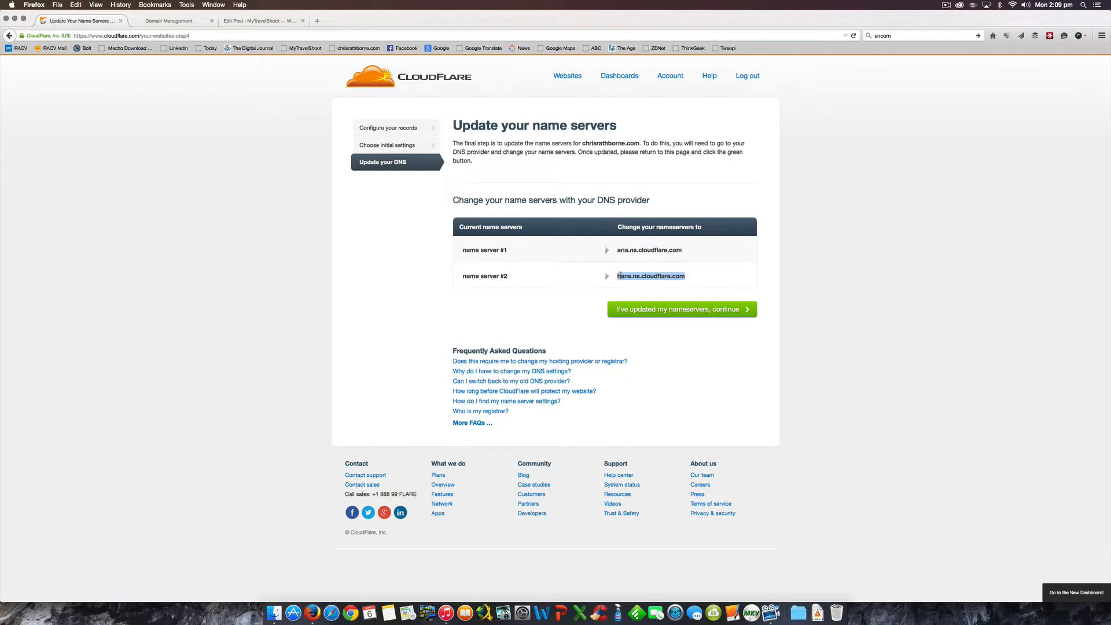
{"action": "left_click", "coordinate": [180, 23]}
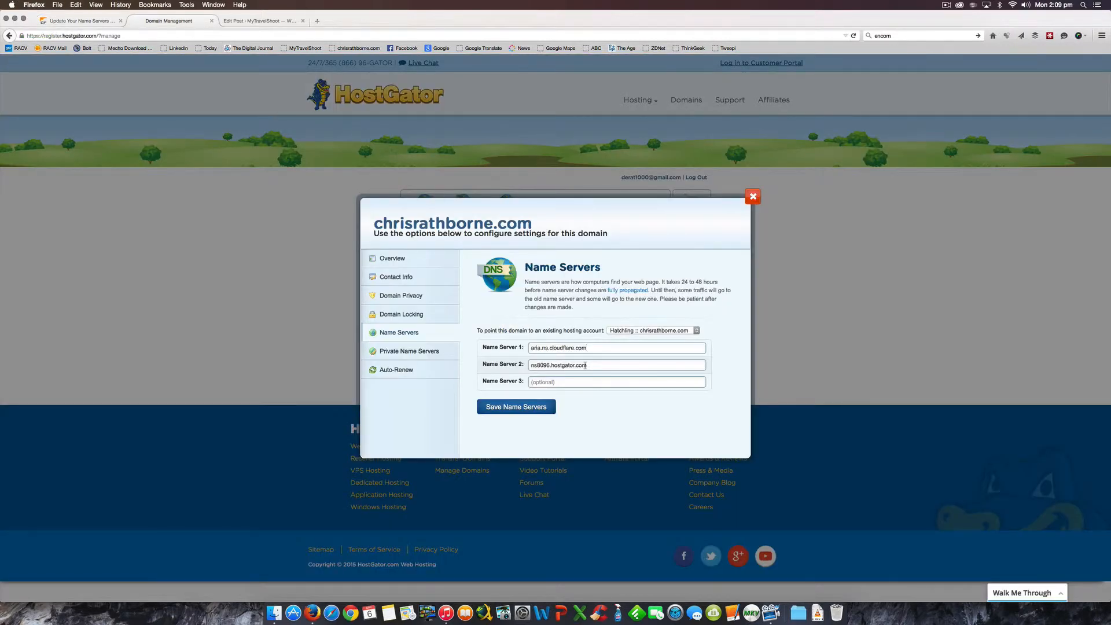
{"action": "triple_click", "coordinate": [604, 368]}
{"action": "key", "text": "super+v"}
{"action": "left_click", "coordinate": [514, 407]}
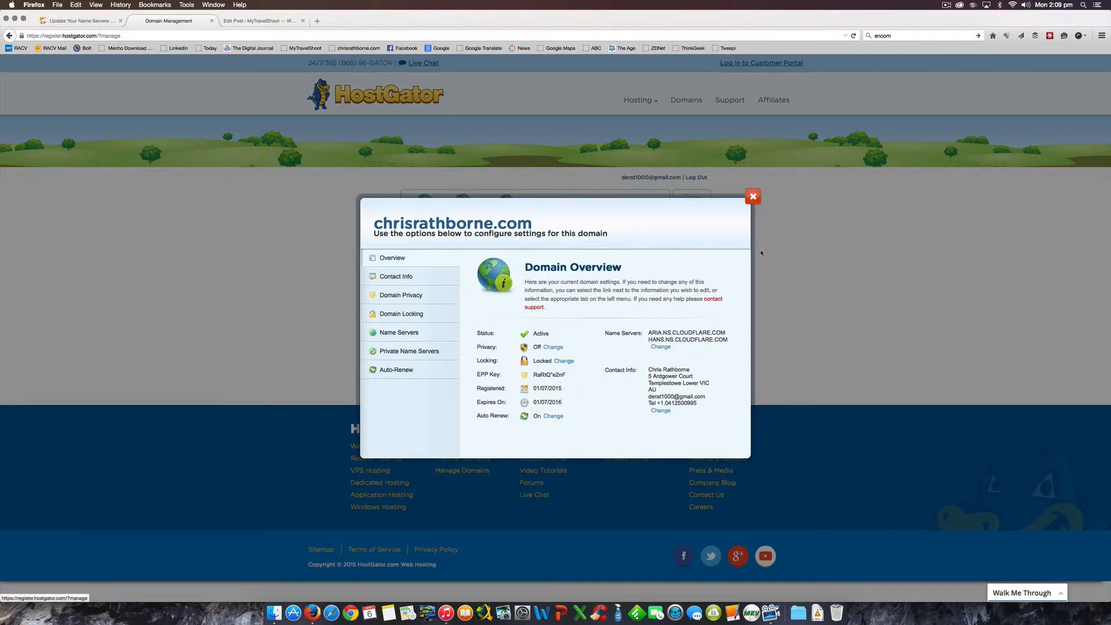
Close the HostGator domain settings, return to CloudFlare, confirm the name servers are updated, and review the website list
{"action": "left_click", "coordinate": [752, 195]}
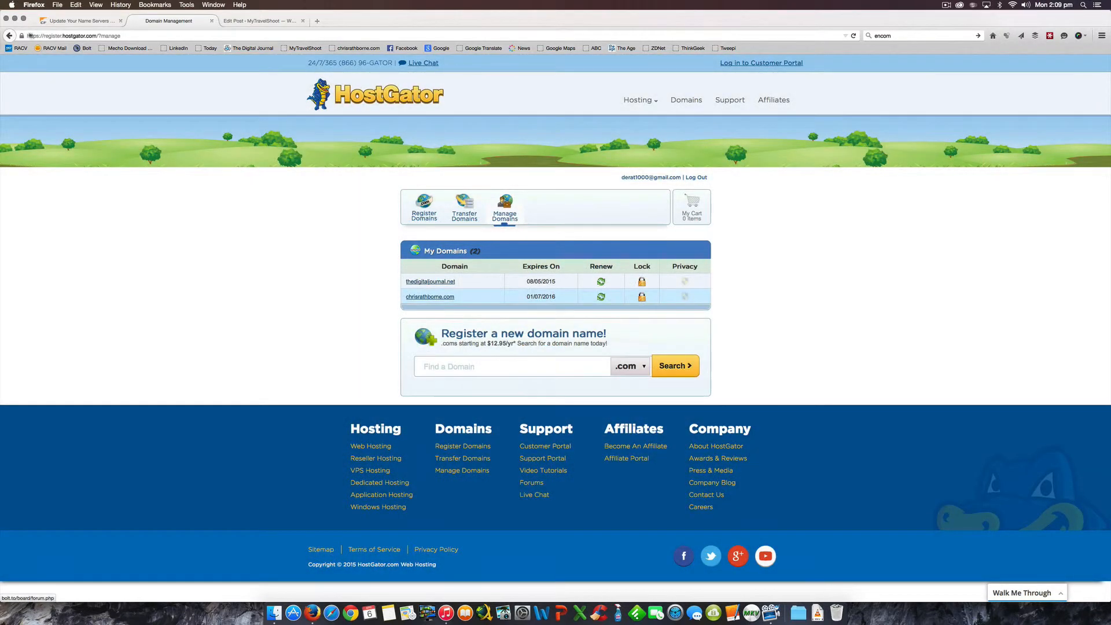
{"action": "left_click", "coordinate": [76, 20]}
{"action": "left_click", "coordinate": [674, 310]}
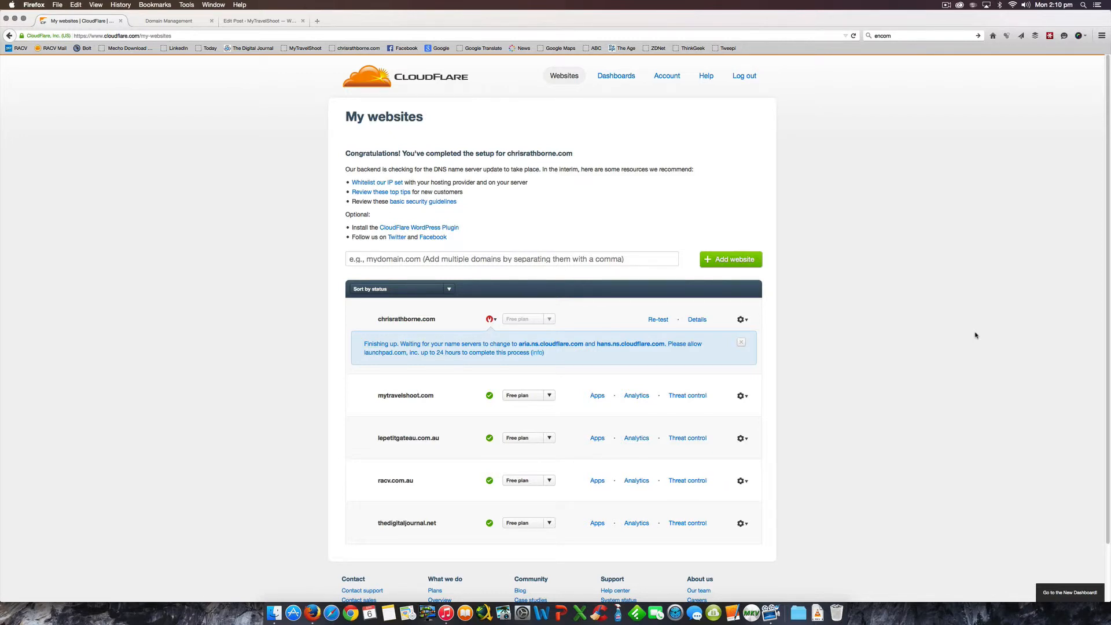
{"action": "scroll", "coordinate": [917, 364], "scroll_direction": "down", "scroll_amount": 2}
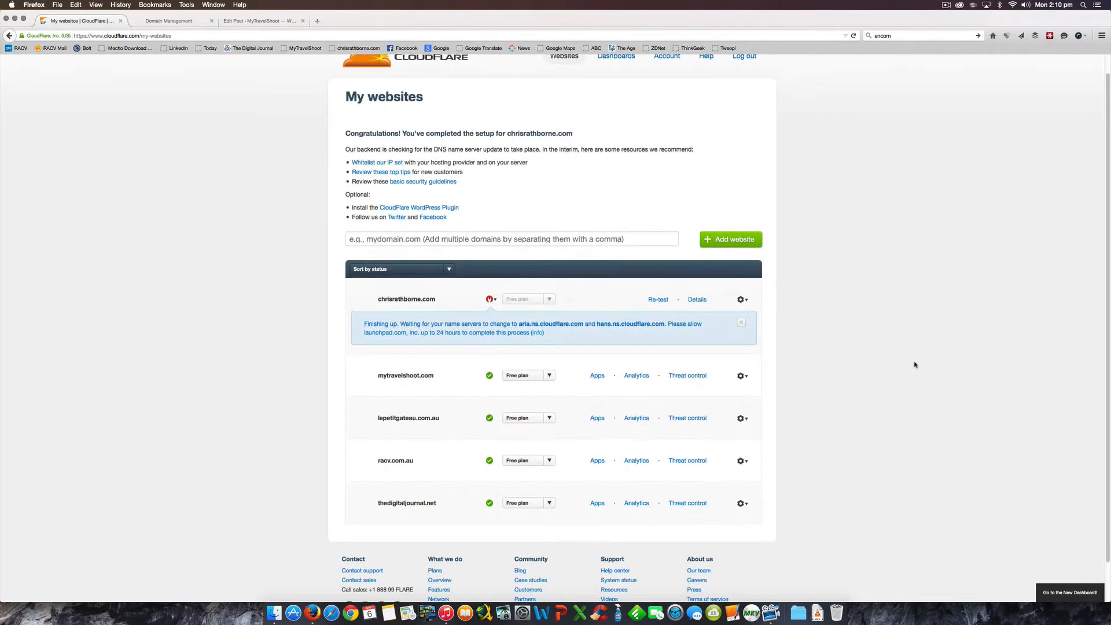
{"action": "scroll", "coordinate": [873, 375], "scroll_direction": "down", "scroll_amount": 1}
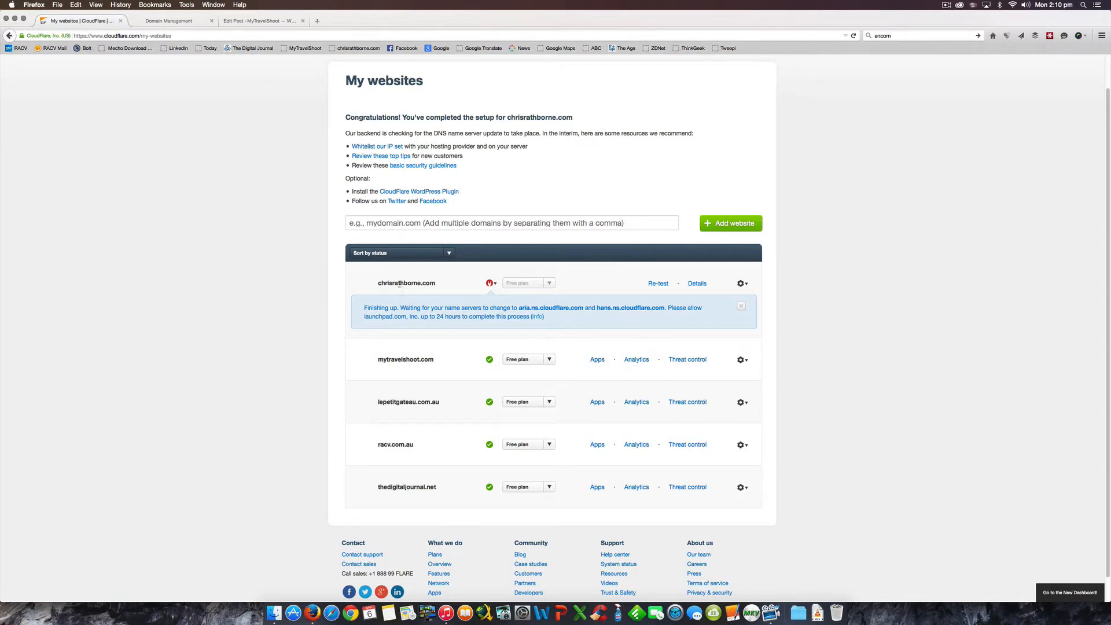
Open the newly added personal domain in a new tab and look through the live website
{"action": "left_click_drag", "start_coordinate": [376, 284], "coordinate": [432, 287]}
{"action": "right_click", "coordinate": [432, 285]}
{"action": "left_click", "coordinate": [448, 298]}
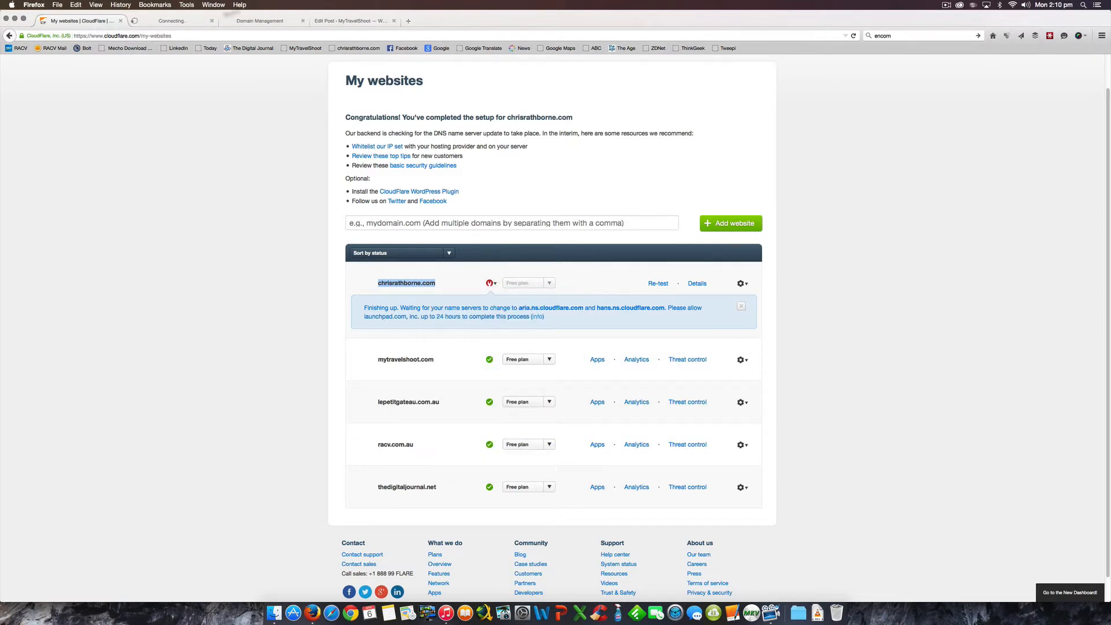
{"action": "left_click", "coordinate": [165, 22]}
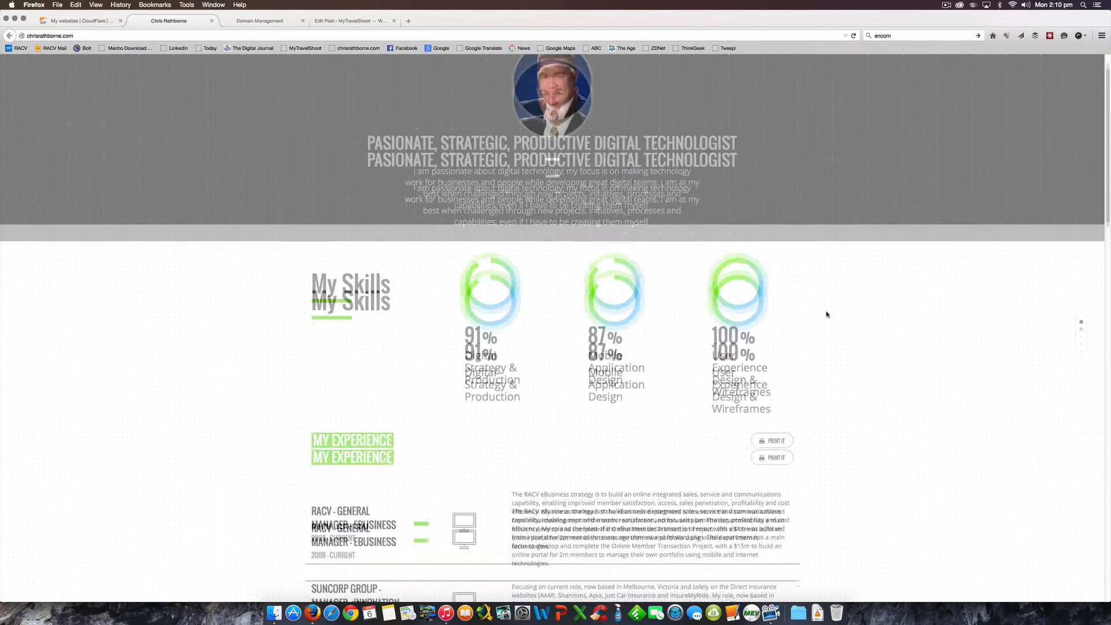
{"action": "scroll", "coordinate": [827, 314], "scroll_direction": "down", "scroll_amount": 3}
{"action": "scroll", "coordinate": [827, 314], "scroll_direction": "down", "scroll_amount": 15}
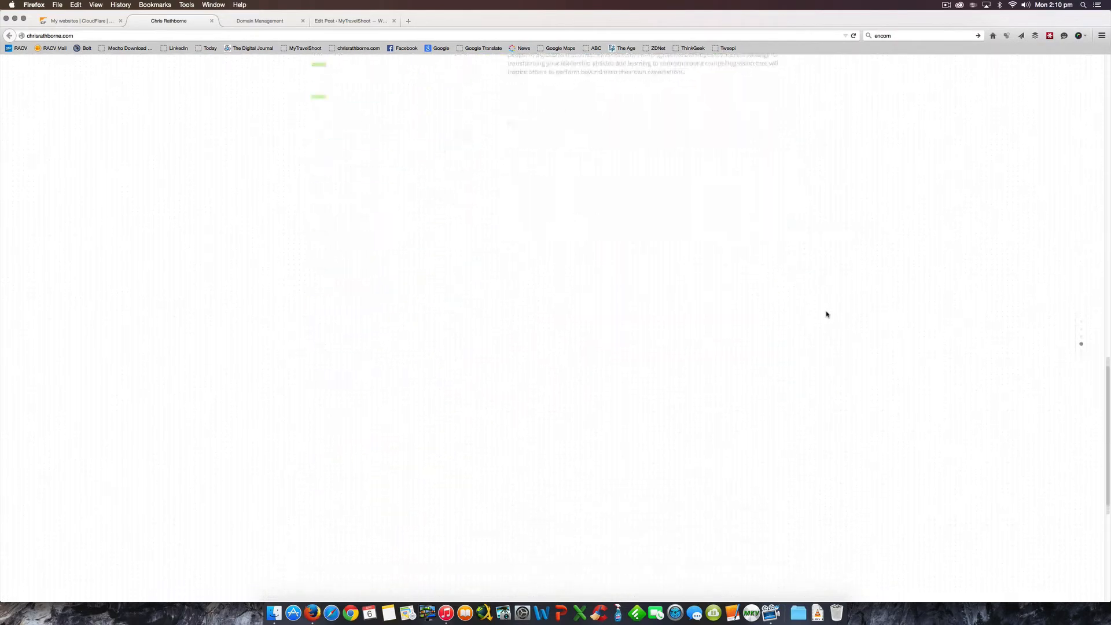
{"action": "scroll", "coordinate": [826, 314], "scroll_direction": "up", "scroll_amount": 20}
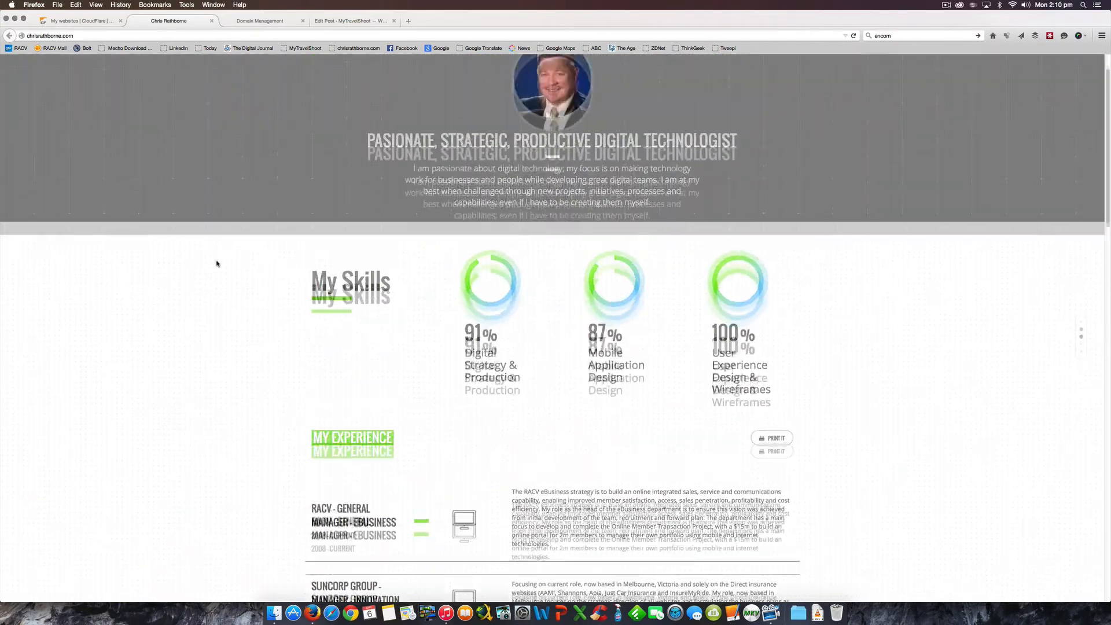
Return to CloudFlare, open the analytics dashboard for all websites, and check which sites its website filter offers
{"action": "left_click", "coordinate": [82, 20]}
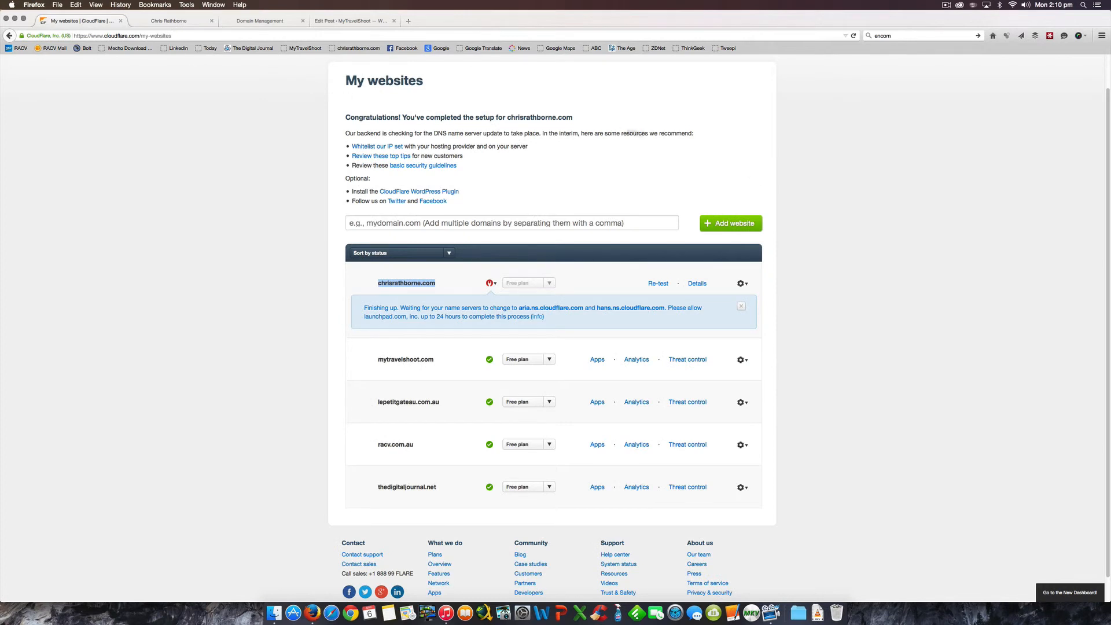
{"action": "scroll", "coordinate": [862, 307], "scroll_direction": "up", "scroll_amount": 2}
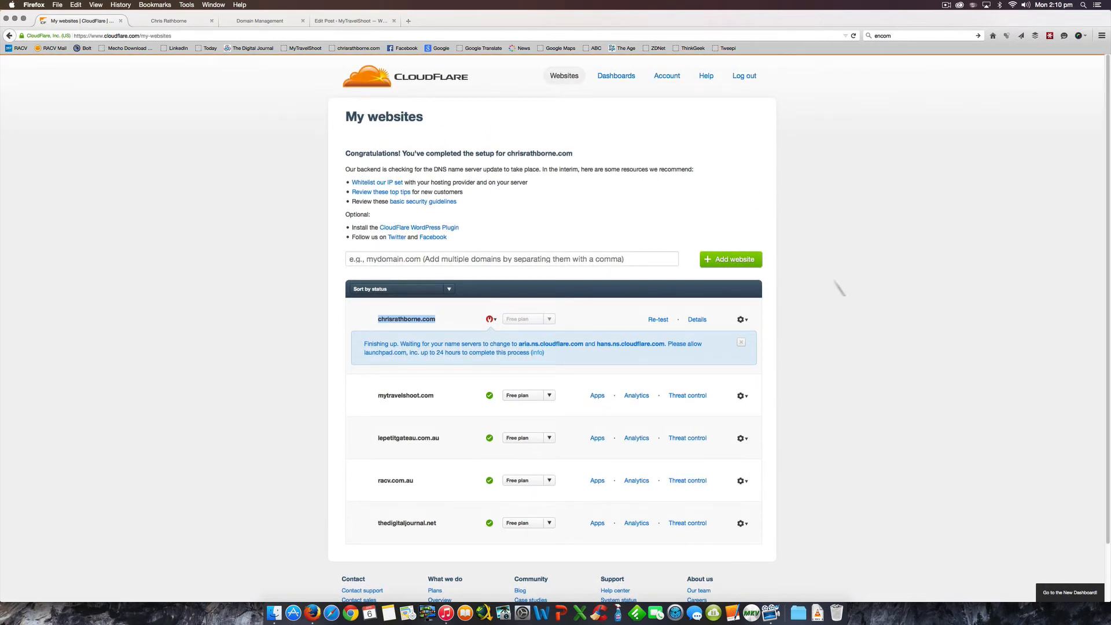
{"action": "left_click", "coordinate": [615, 80]}
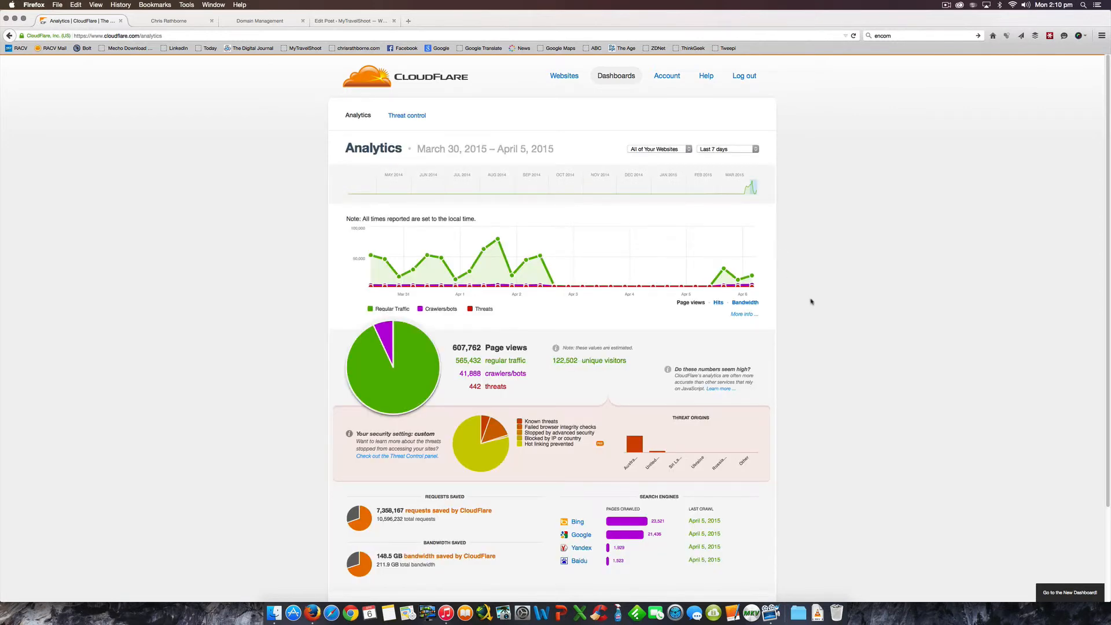
{"action": "left_click", "coordinate": [672, 150]}
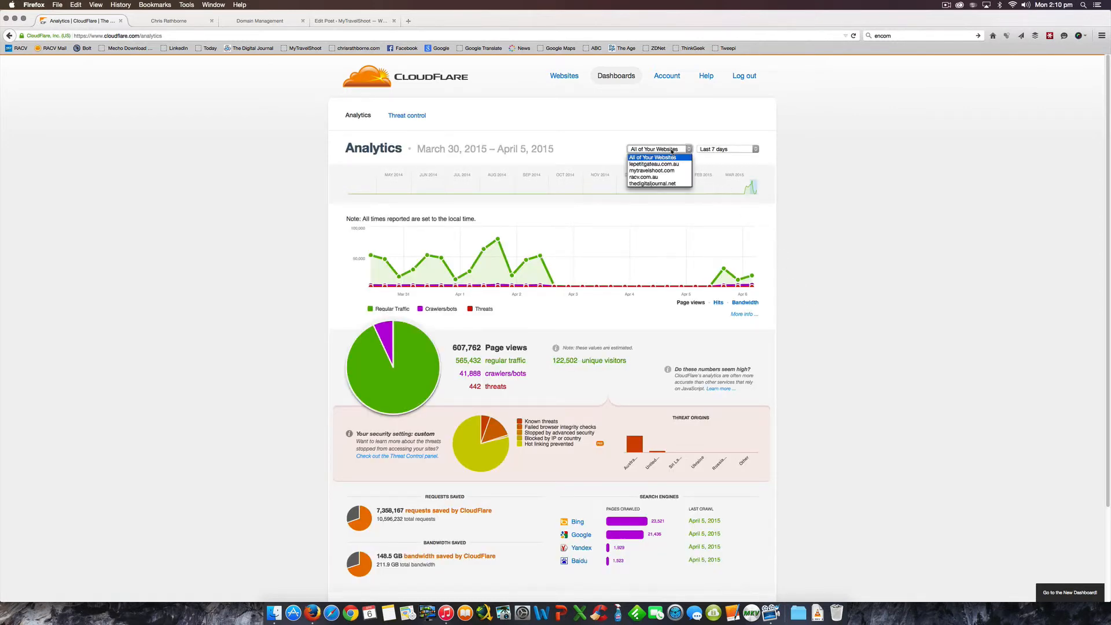
{"action": "left_click", "coordinate": [671, 150]}
{"action": "scroll", "coordinate": [809, 199], "scroll_direction": "down", "scroll_amount": 1}
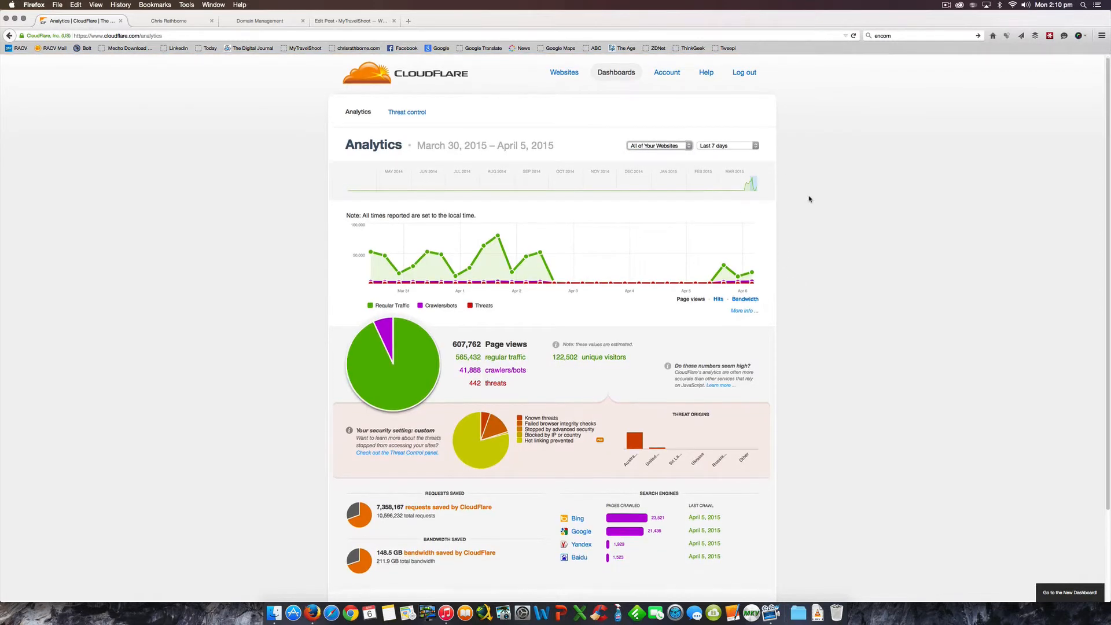
{"action": "scroll", "coordinate": [809, 199], "scroll_direction": "up", "scroll_amount": 1}
{"action": "left_click", "coordinate": [619, 78]}
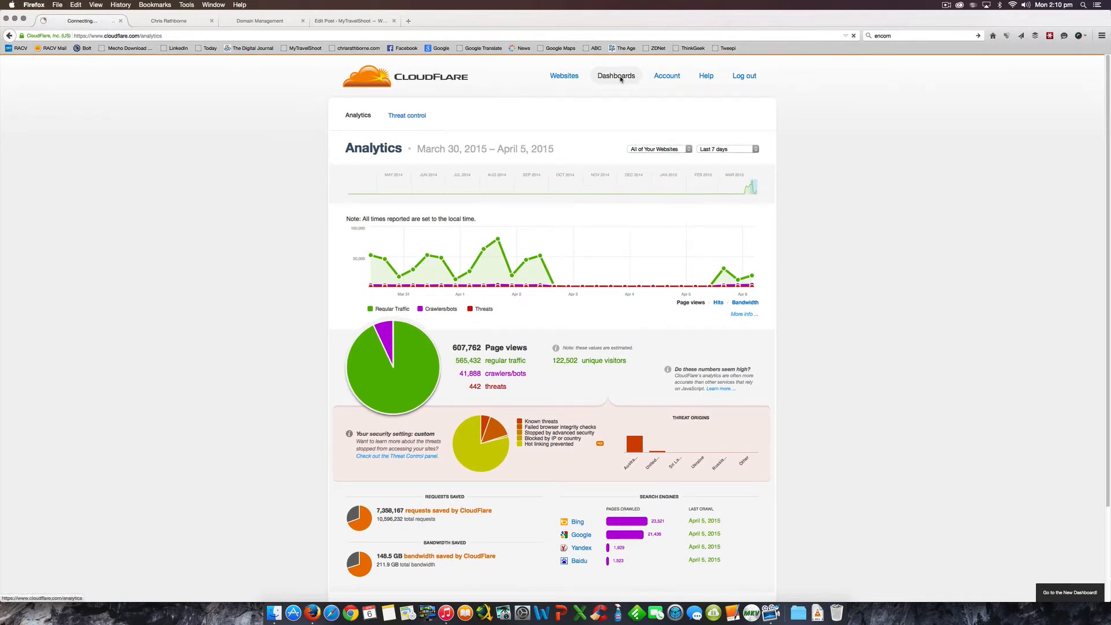
{"action": "left_click", "coordinate": [656, 148]}
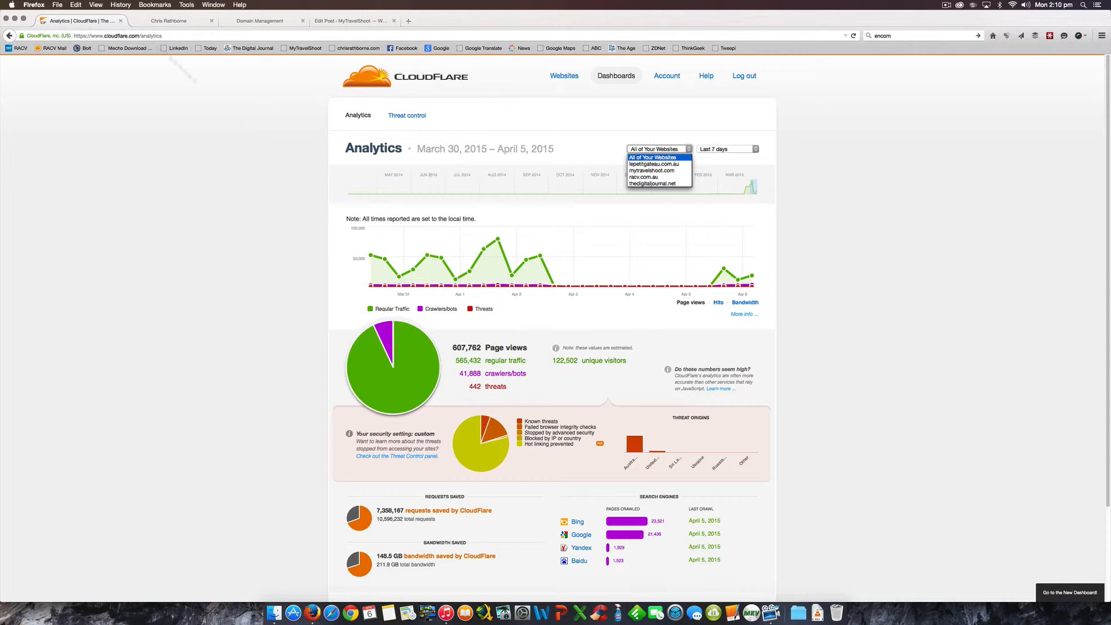
{"action": "left_click", "coordinate": [583, 77]}
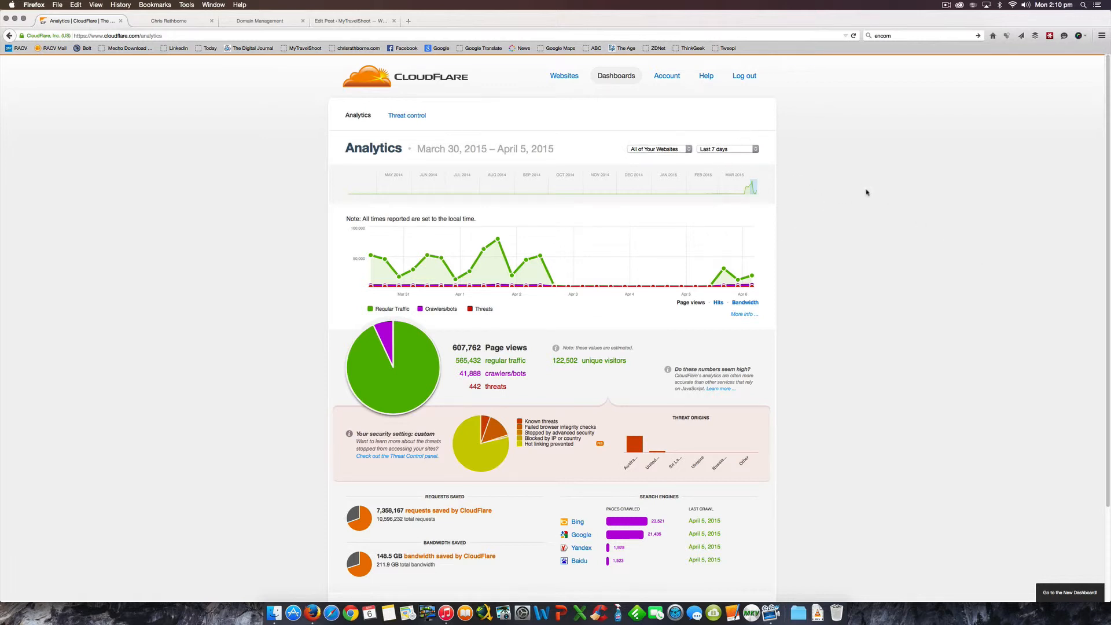
Filter the analytics to racv.com.au and check the available date ranges, keeping Last 7 days
{"action": "scroll", "coordinate": [867, 193], "scroll_direction": "down", "scroll_amount": 1}
{"action": "scroll", "coordinate": [868, 192], "scroll_direction": "down", "scroll_amount": 1}
{"action": "left_click", "coordinate": [656, 140]}
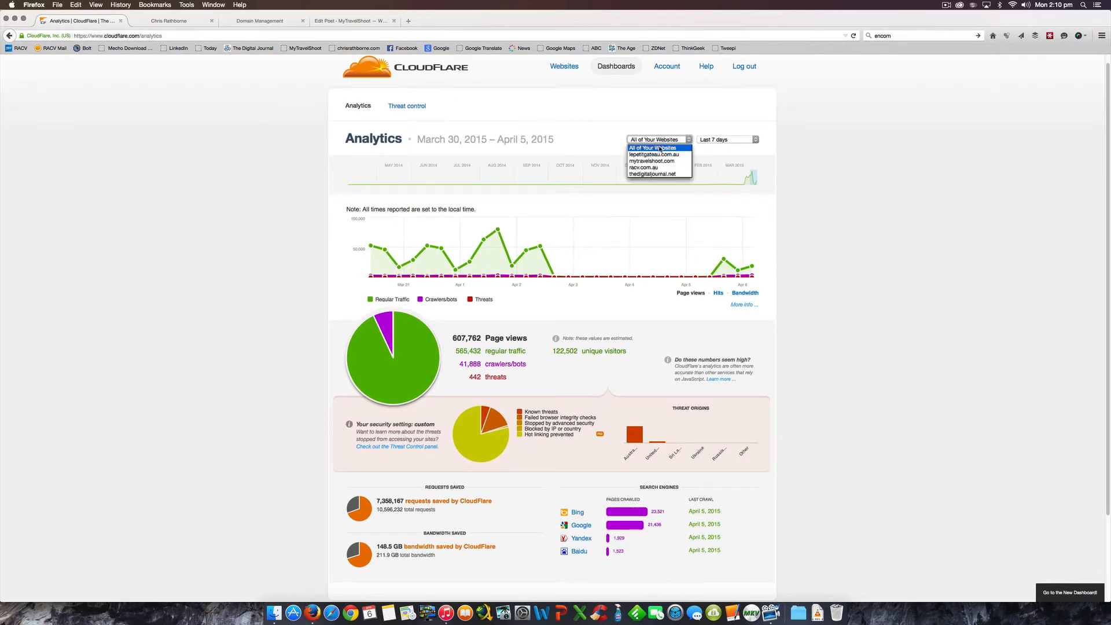
{"action": "left_click", "coordinate": [661, 169]}
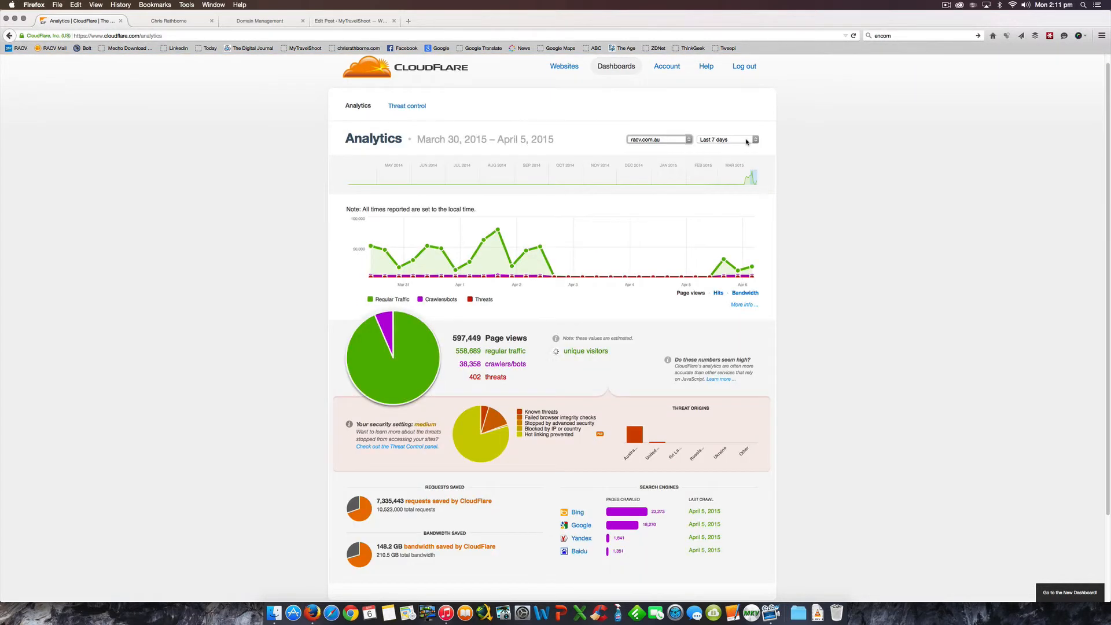
{"action": "left_click", "coordinate": [750, 139]}
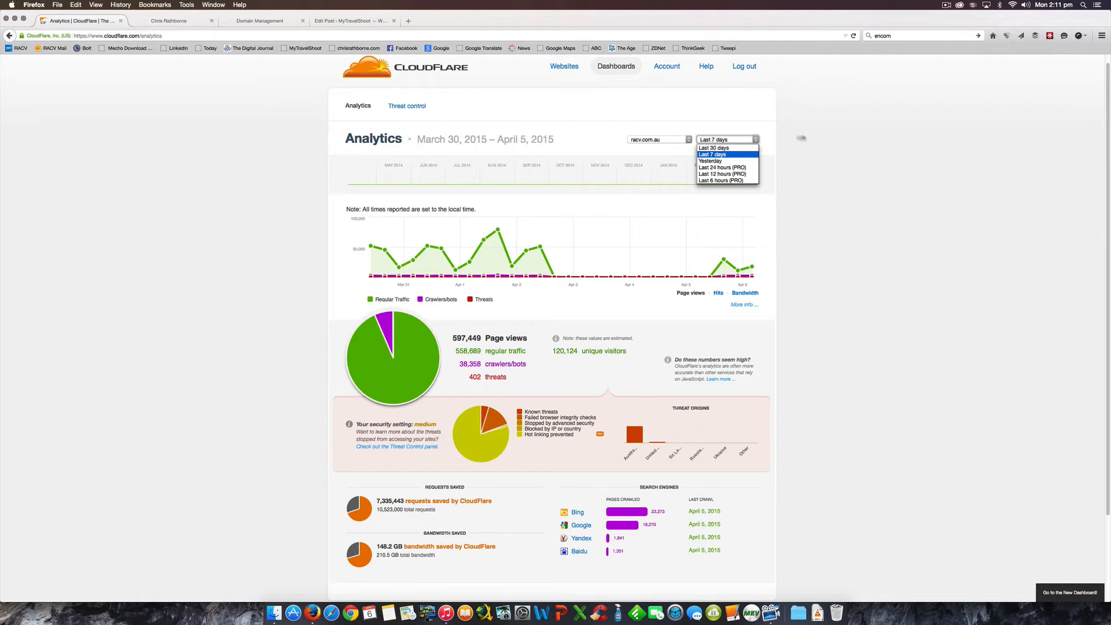
{"action": "left_click", "coordinate": [815, 138]}
Examine racv.com.au's traffic graph, page views, threat breakdown, saved requests and bandwidth, and search engine crawls
{"action": "scroll", "coordinate": [919, 179], "scroll_direction": "down", "scroll_amount": 2}
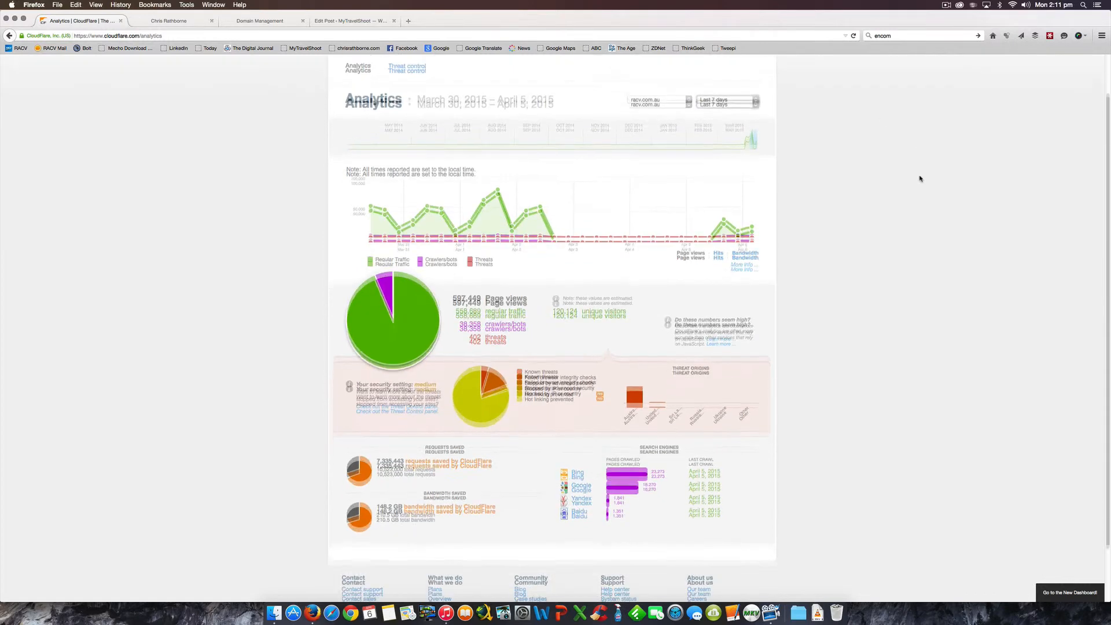
{"action": "scroll", "coordinate": [908, 174], "scroll_direction": "down", "scroll_amount": 1}
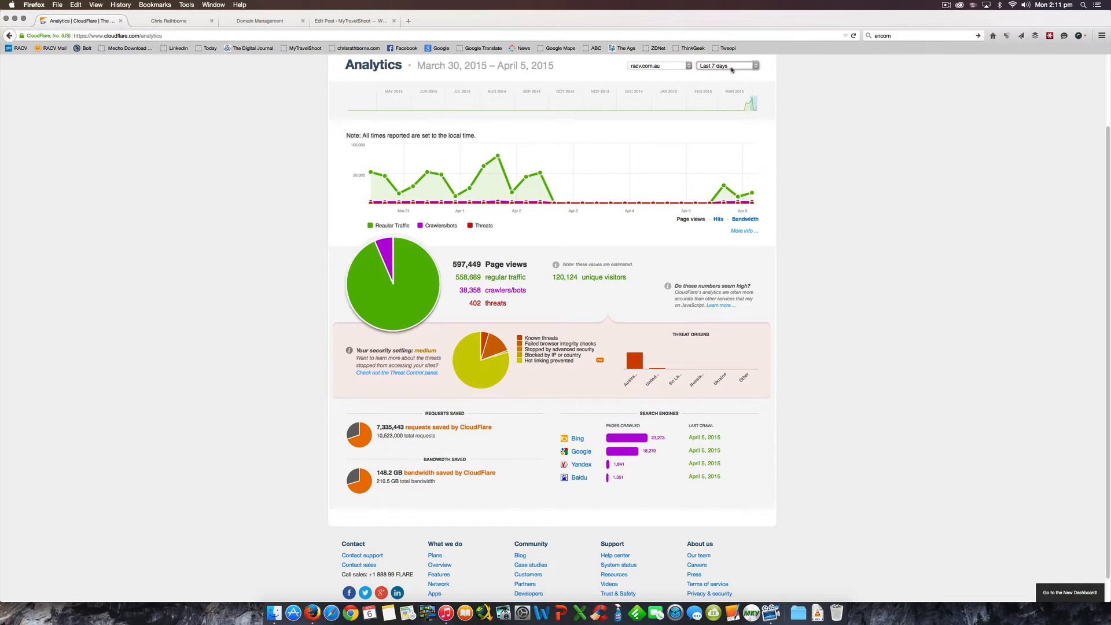
{"action": "mouse_move", "coordinate": [704, 205]}
{"action": "scroll", "coordinate": [839, 214], "scroll_direction": "down", "scroll_amount": 1}
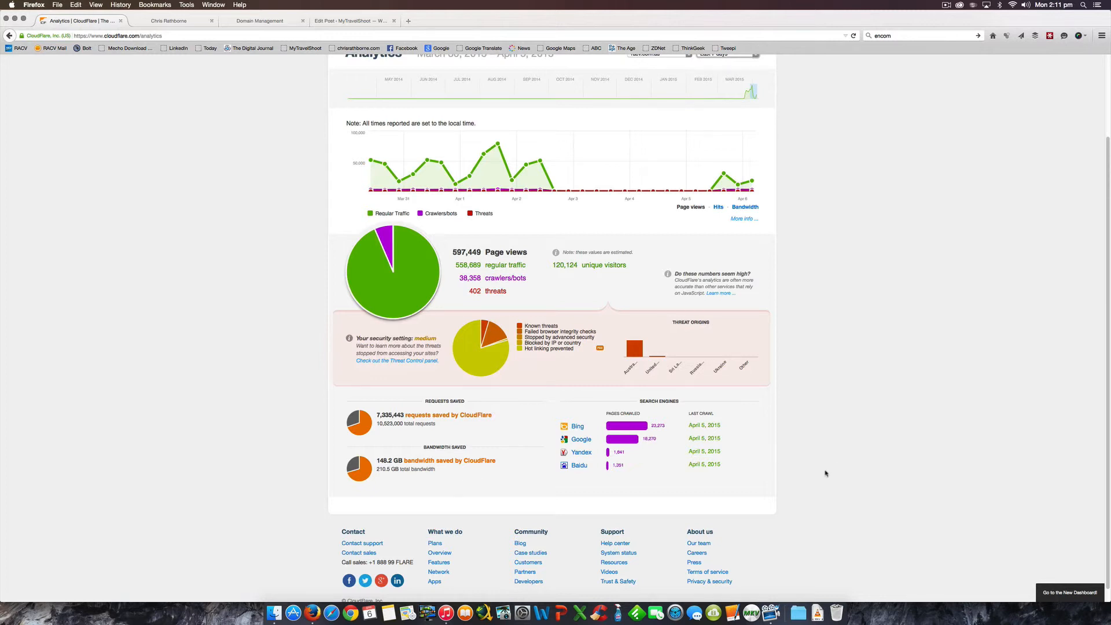
{"action": "scroll", "coordinate": [812, 463], "scroll_direction": "up", "scroll_amount": 3}
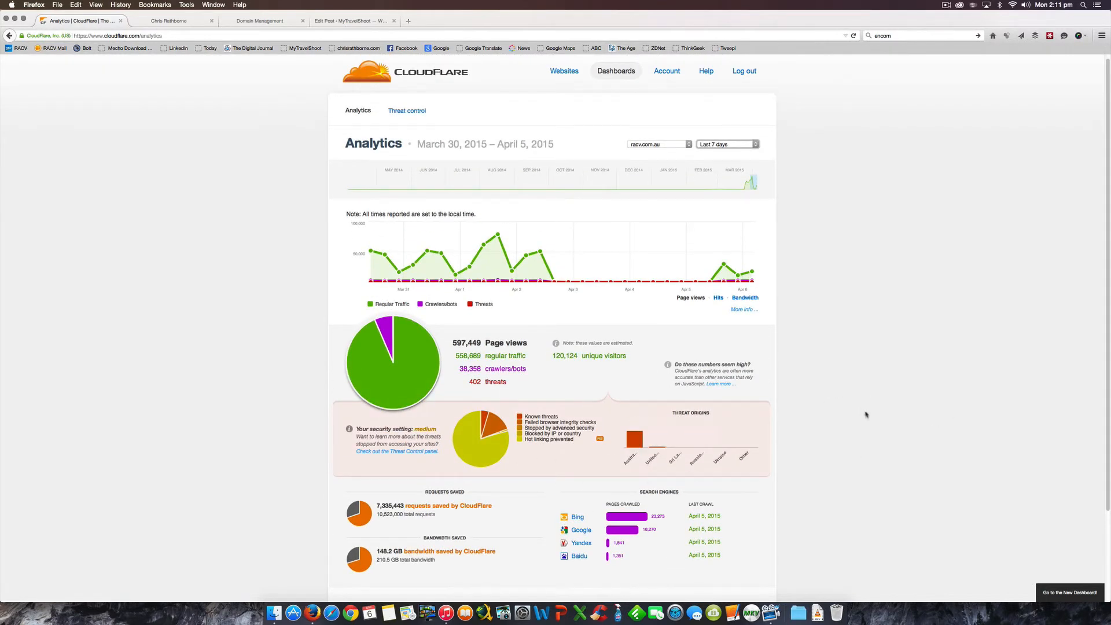
{"action": "scroll", "coordinate": [862, 412], "scroll_direction": "down", "scroll_amount": 2}
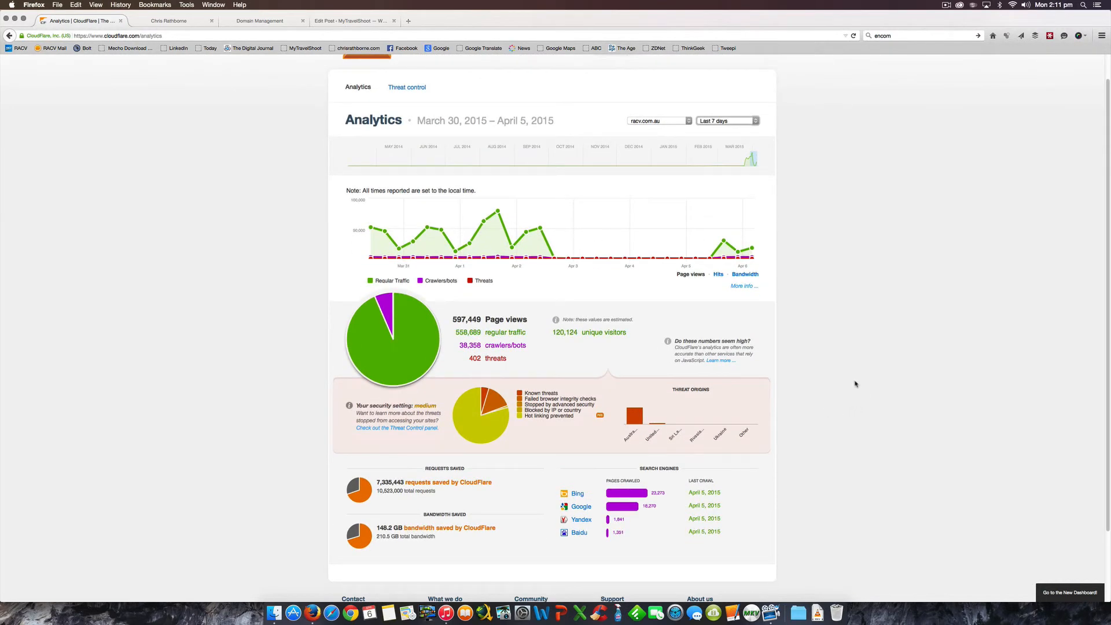
{"action": "scroll", "coordinate": [868, 470], "scroll_direction": "up", "scroll_amount": 1}
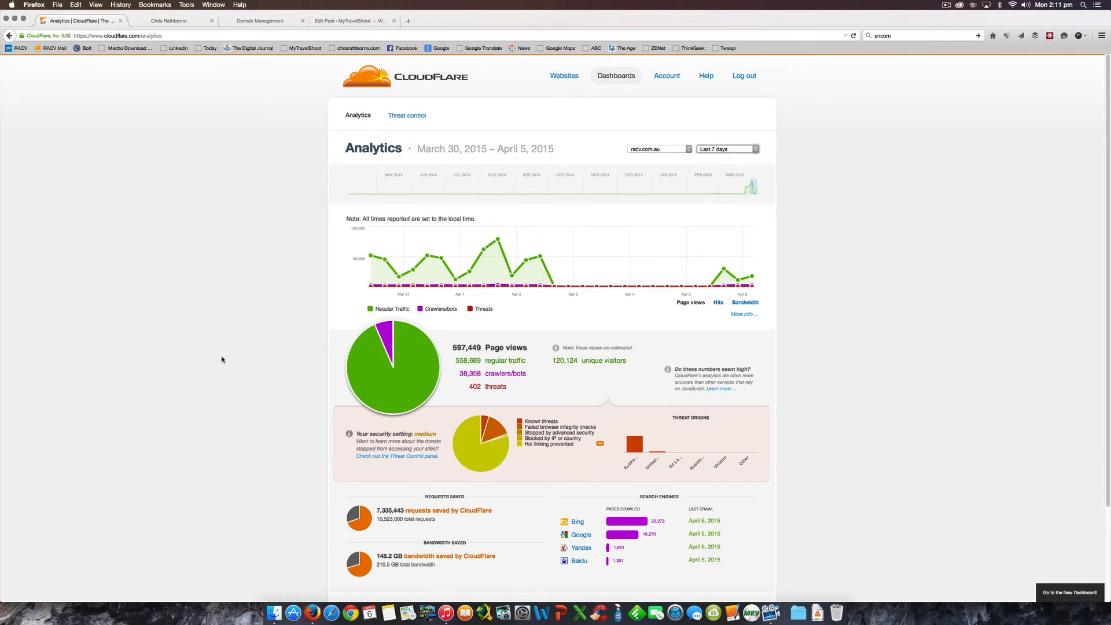
{"action": "scroll", "coordinate": [846, 386], "scroll_direction": "down", "scroll_amount": 1}
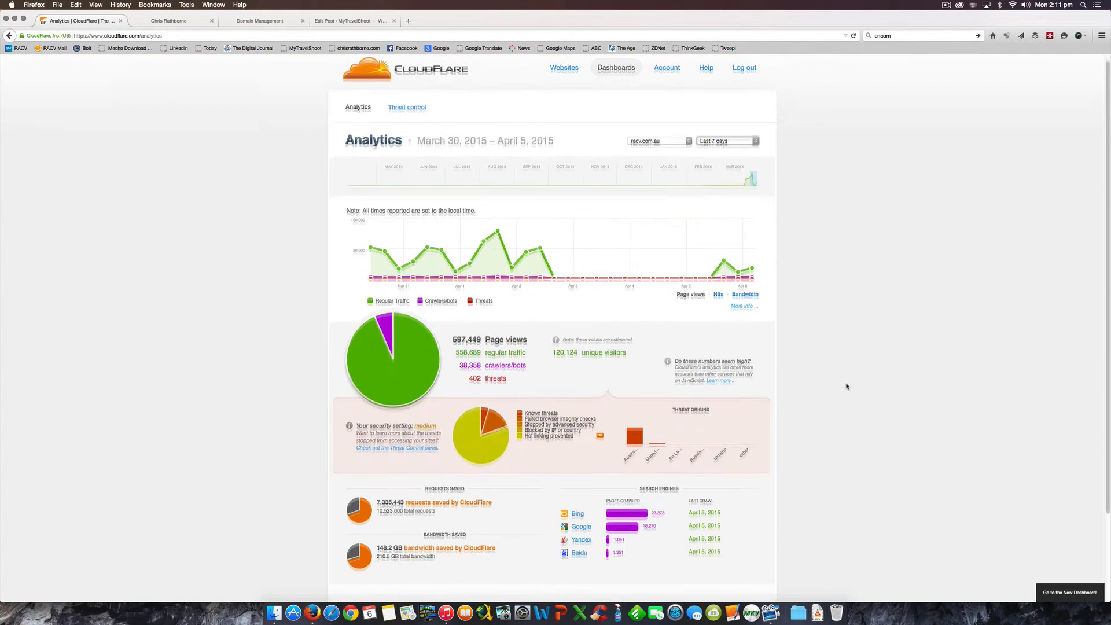
{"action": "scroll", "coordinate": [845, 386], "scroll_direction": "down", "scroll_amount": 4}
{"action": "scroll", "coordinate": [144, 349], "scroll_direction": "up", "scroll_amount": 5}
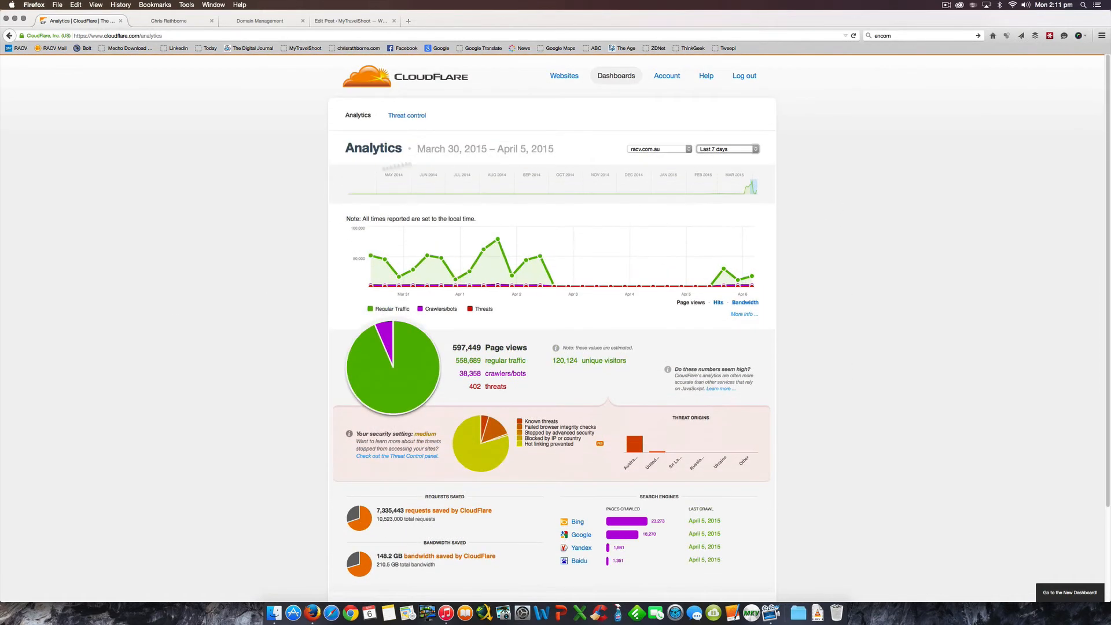
Open the Threat control page and review the custom rule options, trust list and block list
{"action": "left_click", "coordinate": [410, 118]}
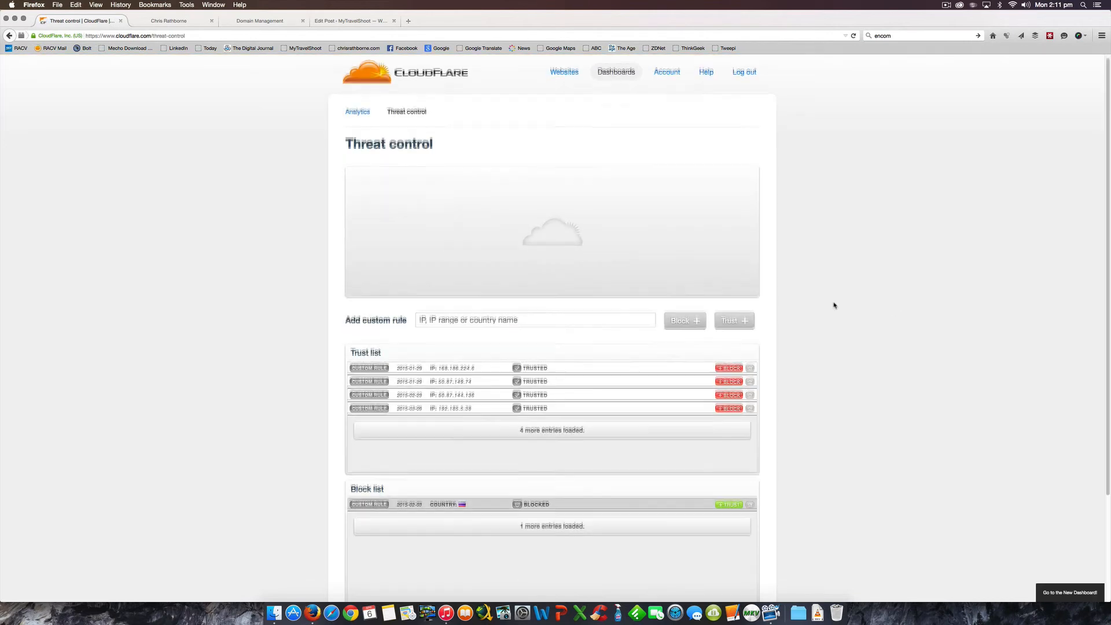
{"action": "scroll", "coordinate": [833, 305], "scroll_direction": "down", "scroll_amount": 1}
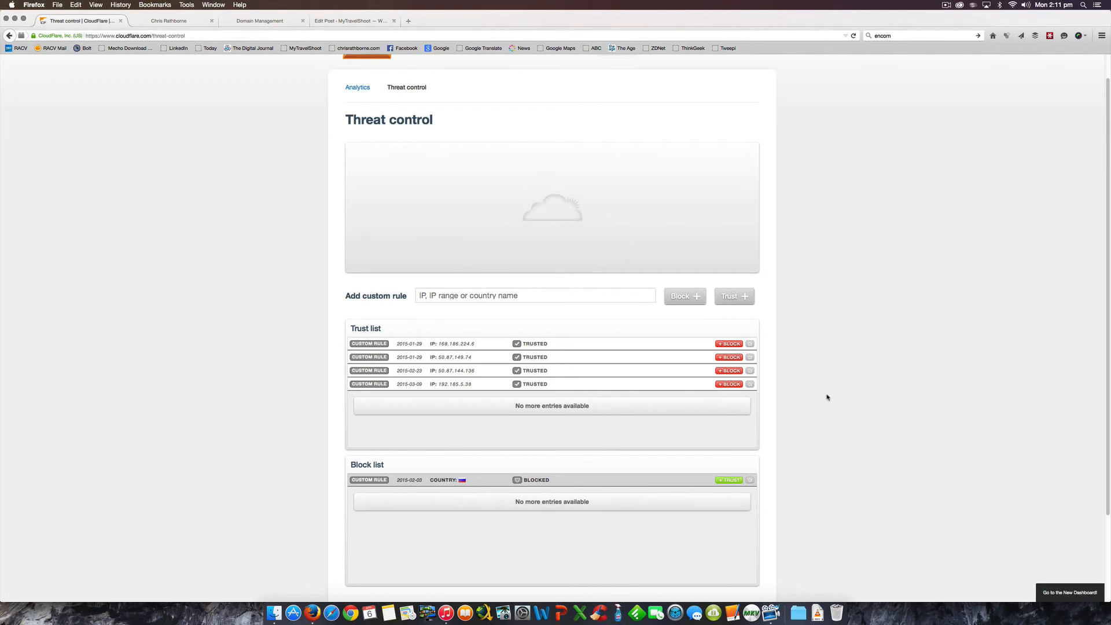
{"action": "scroll", "coordinate": [827, 397], "scroll_direction": "up", "scroll_amount": 1}
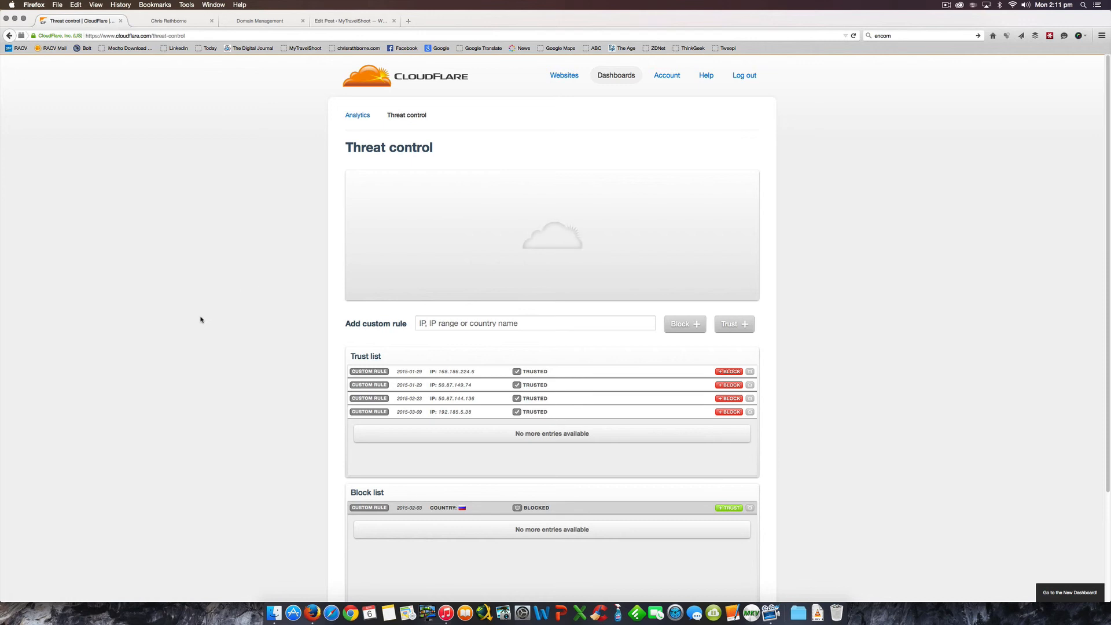
Check the personal domain's status in the website list, and open and review its analytics
{"action": "left_click", "coordinate": [564, 75]}
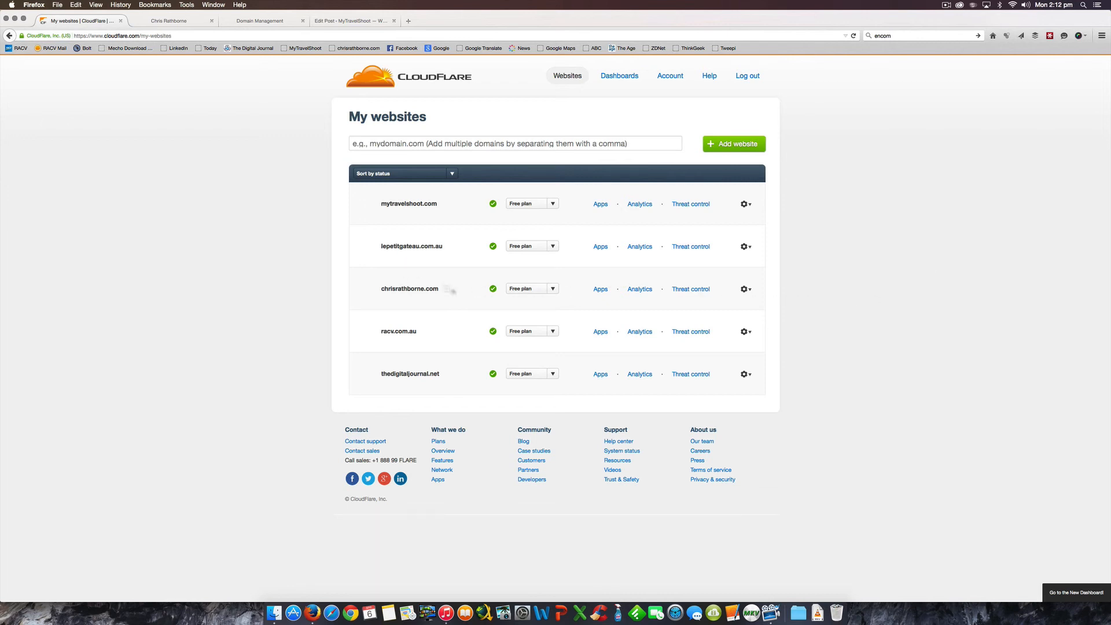
{"action": "left_click", "coordinate": [639, 289]}
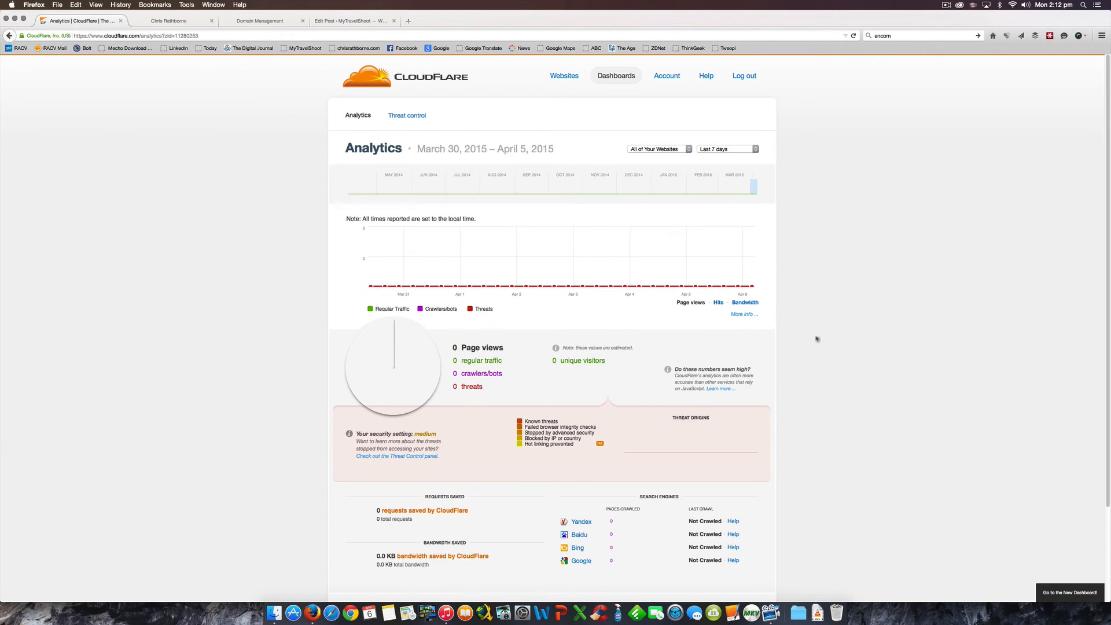
{"action": "scroll", "coordinate": [875, 337], "scroll_direction": "down", "scroll_amount": 2}
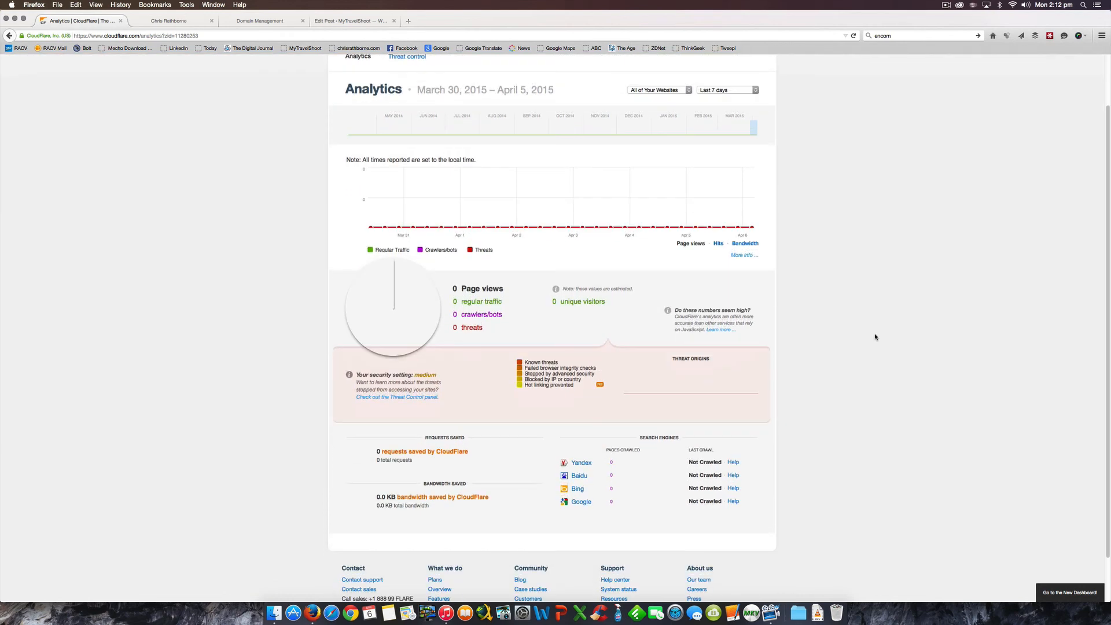
{"action": "scroll", "coordinate": [875, 338], "scroll_direction": "down", "scroll_amount": 1}
{"action": "scroll", "coordinate": [874, 337], "scroll_direction": "up", "scroll_amount": 1}
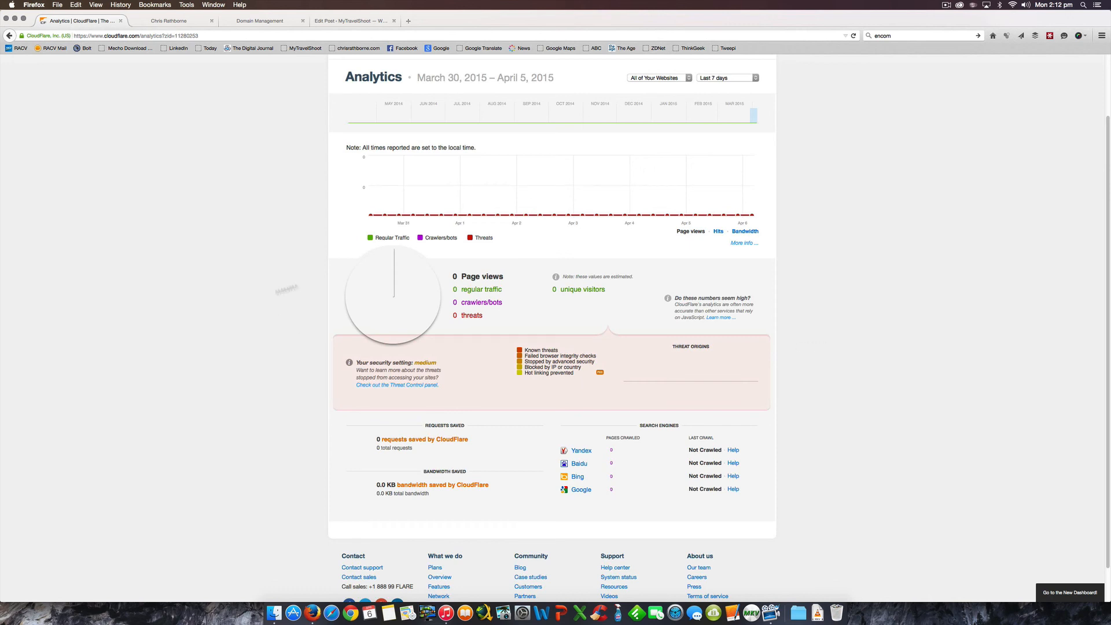
{"action": "scroll", "coordinate": [224, 368], "scroll_direction": "up", "scroll_amount": 3}
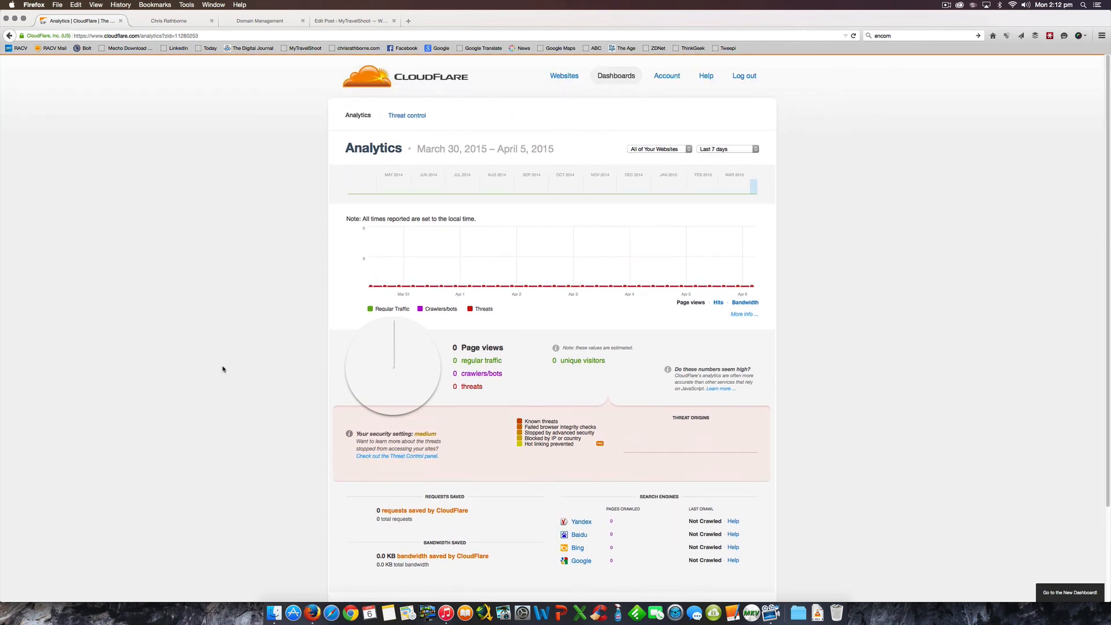